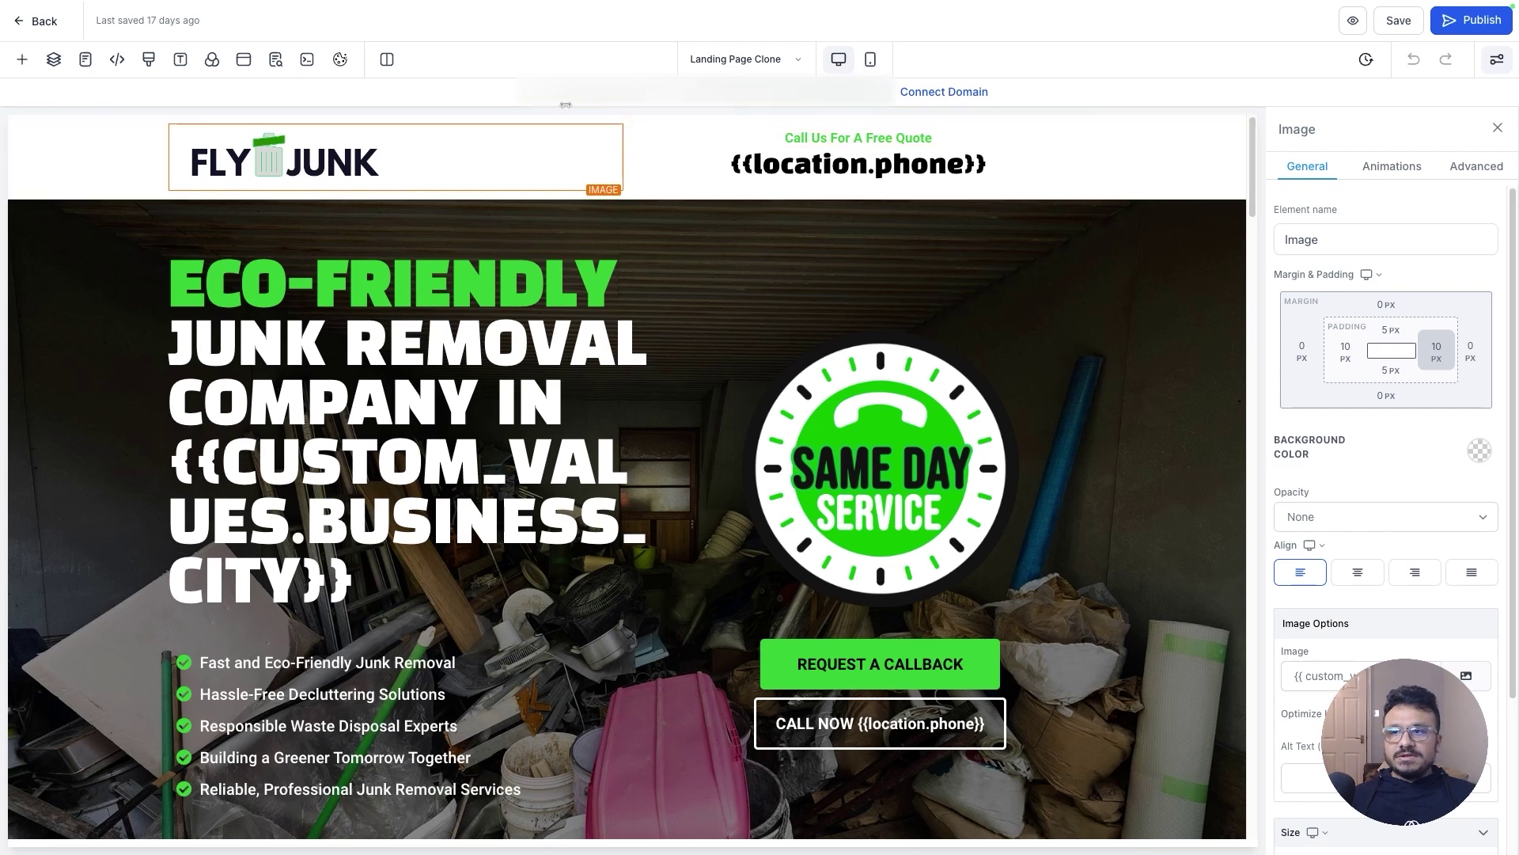
Select the header section and the FLY JUNK logo to inspect their settings
{"action": "left_click", "coordinate": [124, 166]}
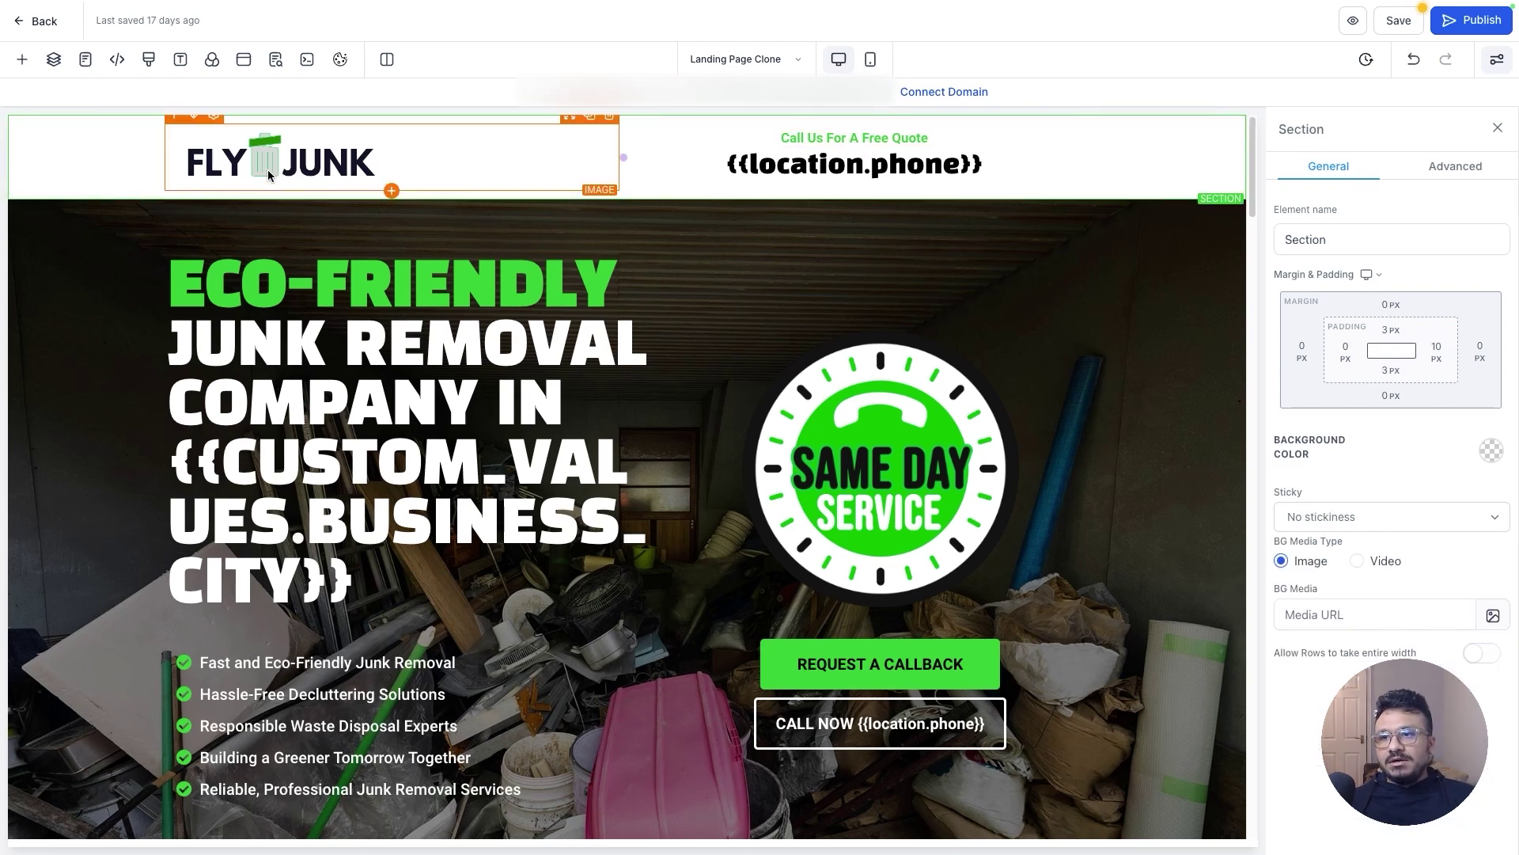
{"action": "left_click", "coordinate": [242, 176]}
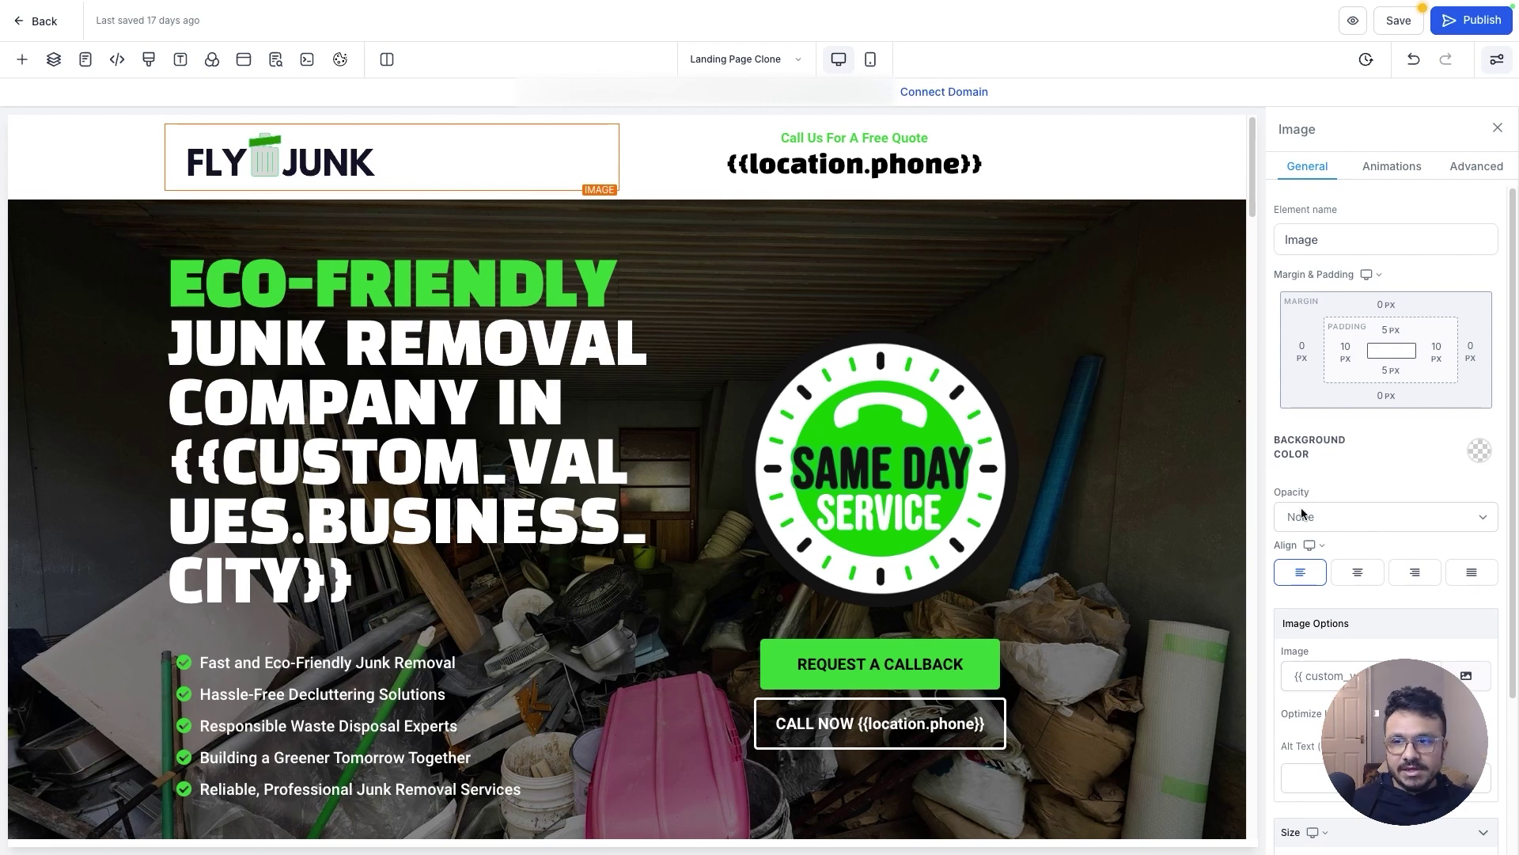
{"action": "left_click", "coordinate": [1120, 174]}
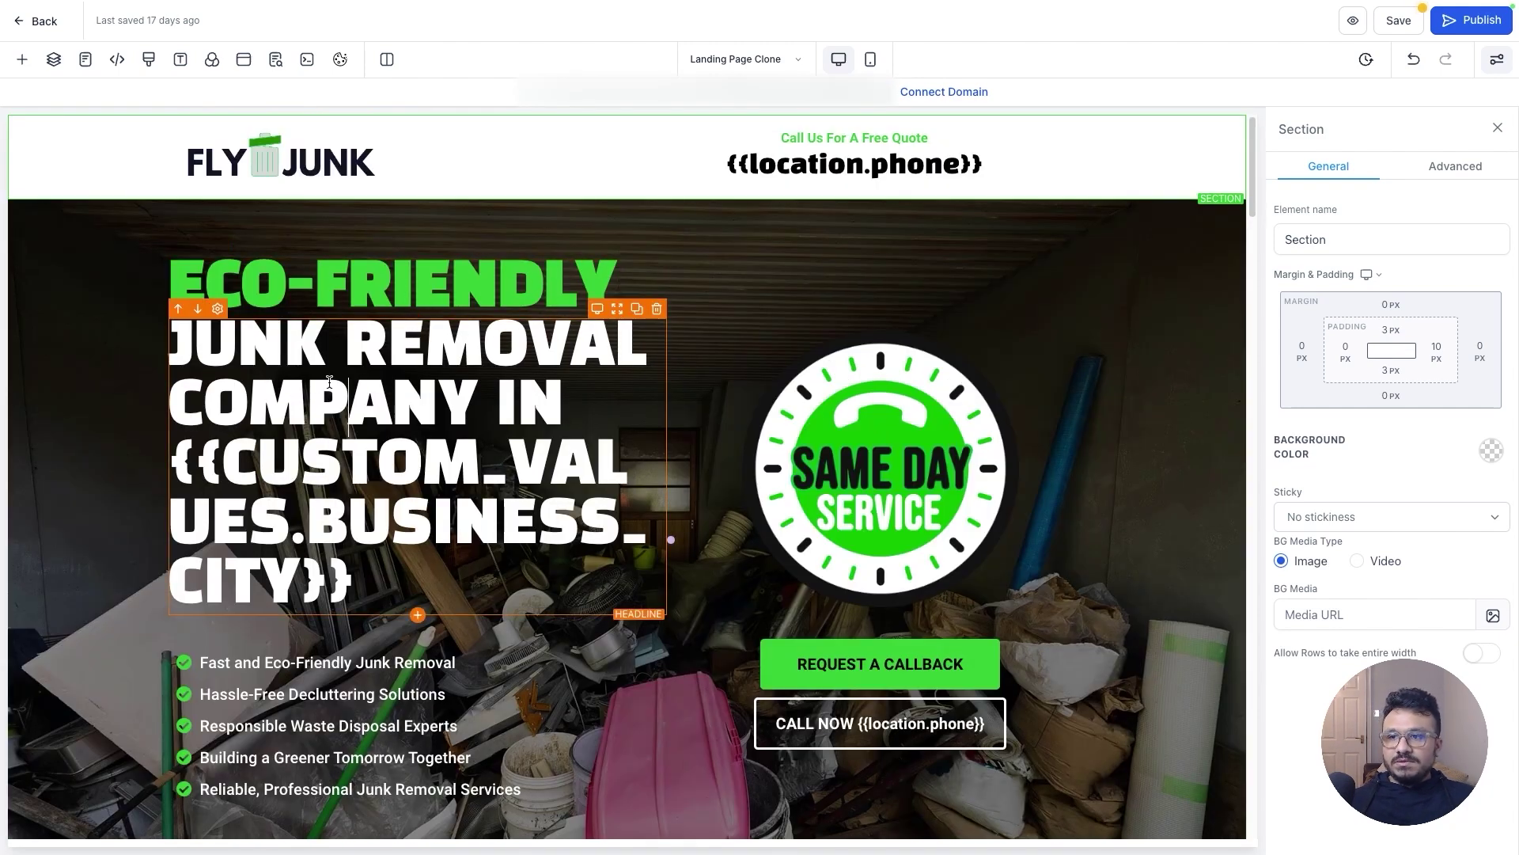
Inspect the hero headline, then the hero section's padding and background image settings
{"action": "left_click", "coordinate": [396, 315]}
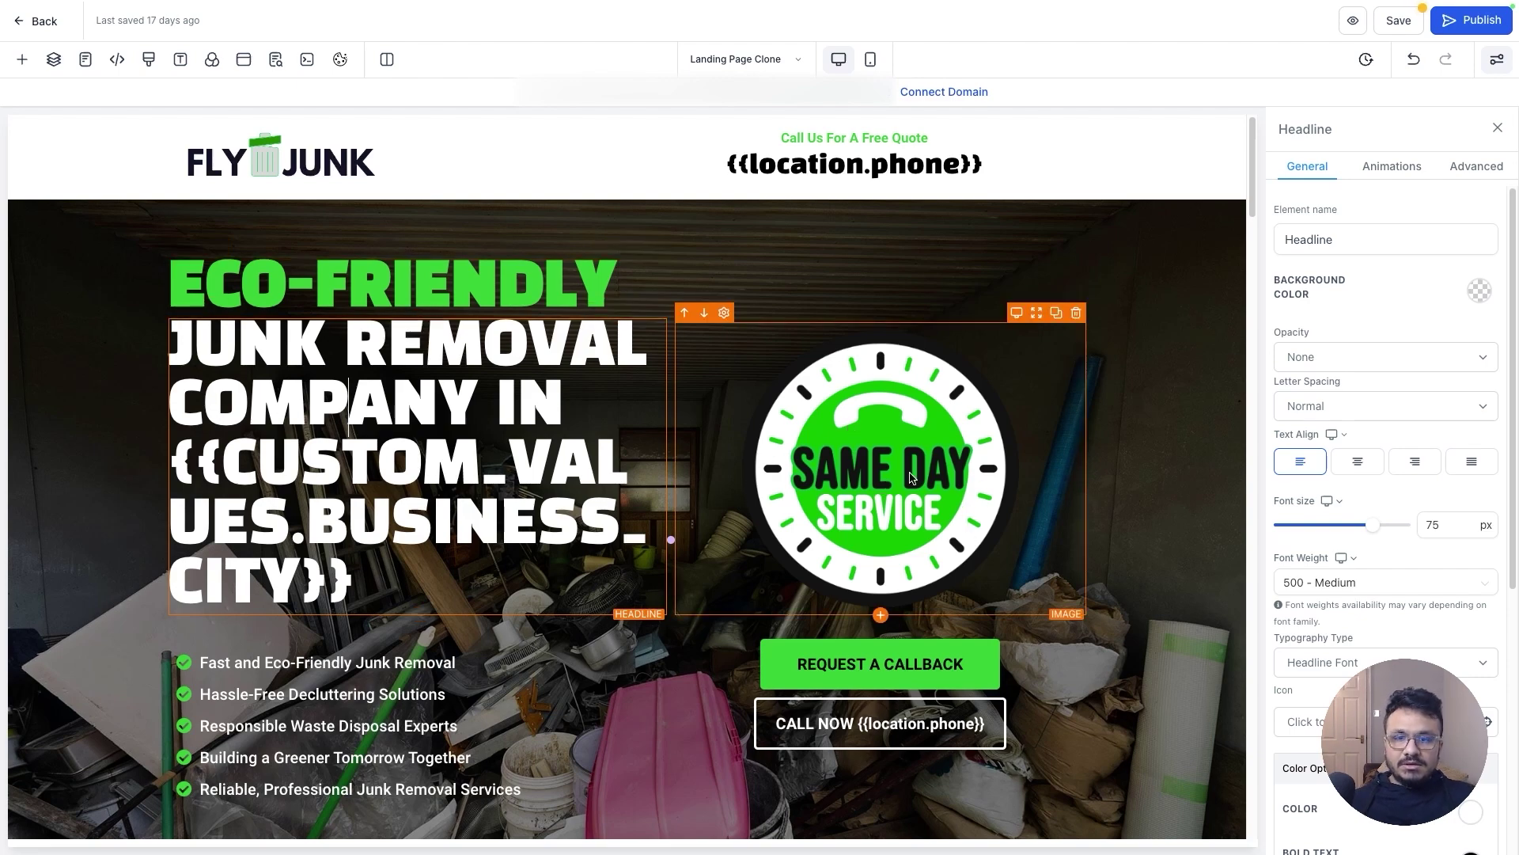
{"action": "left_click", "coordinate": [1114, 422]}
{"action": "scroll", "coordinate": [674, 513], "scroll_direction": "down", "scroll_amount": 2}
{"action": "scroll", "coordinate": [674, 513], "scroll_direction": "up", "scroll_amount": 2}
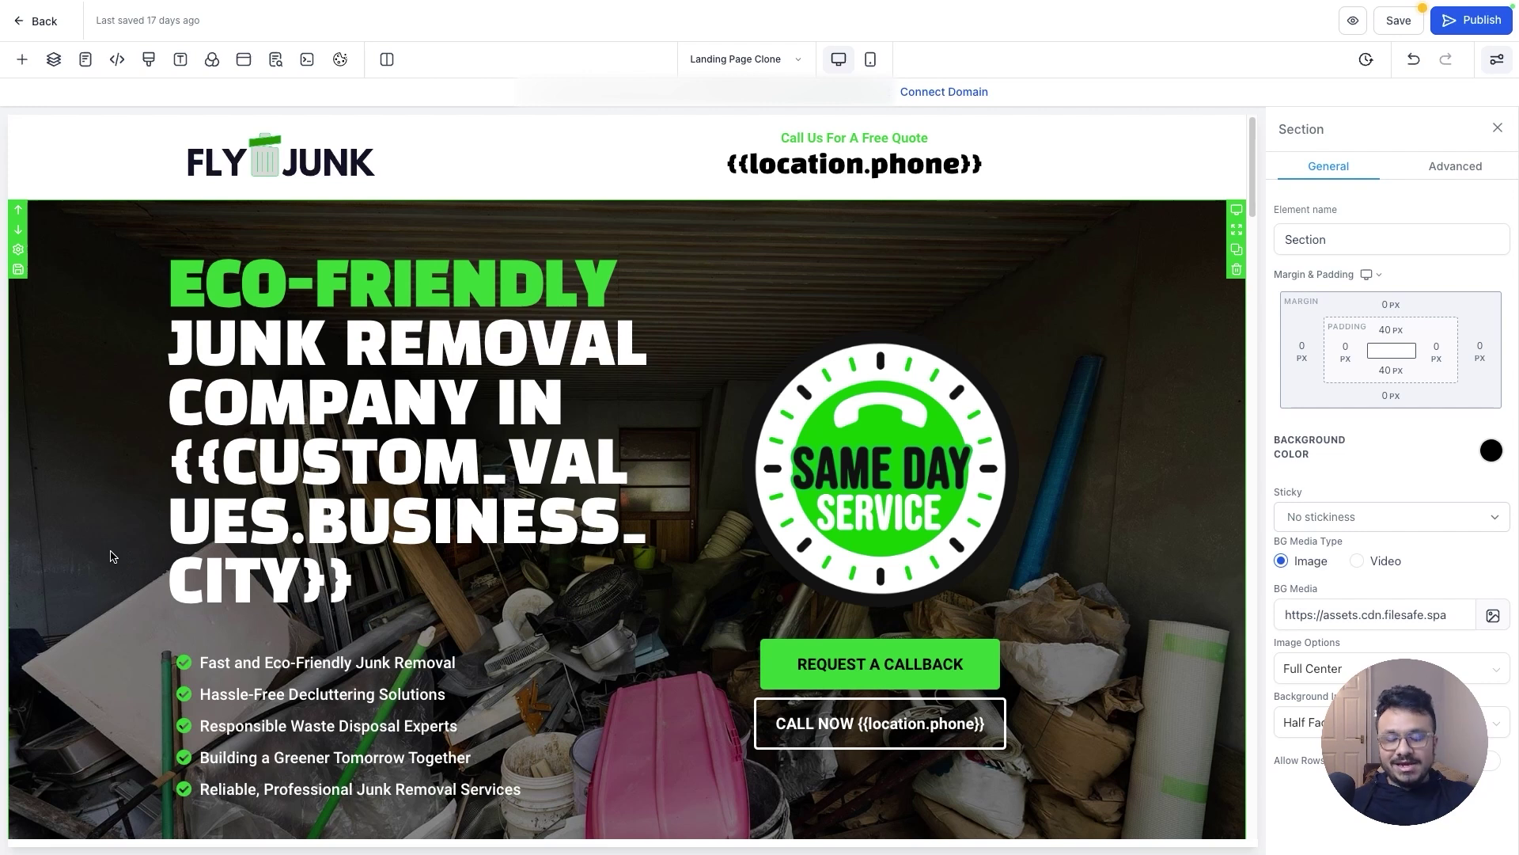
{"action": "scroll", "coordinate": [114, 558], "scroll_direction": "down", "scroll_amount": 1}
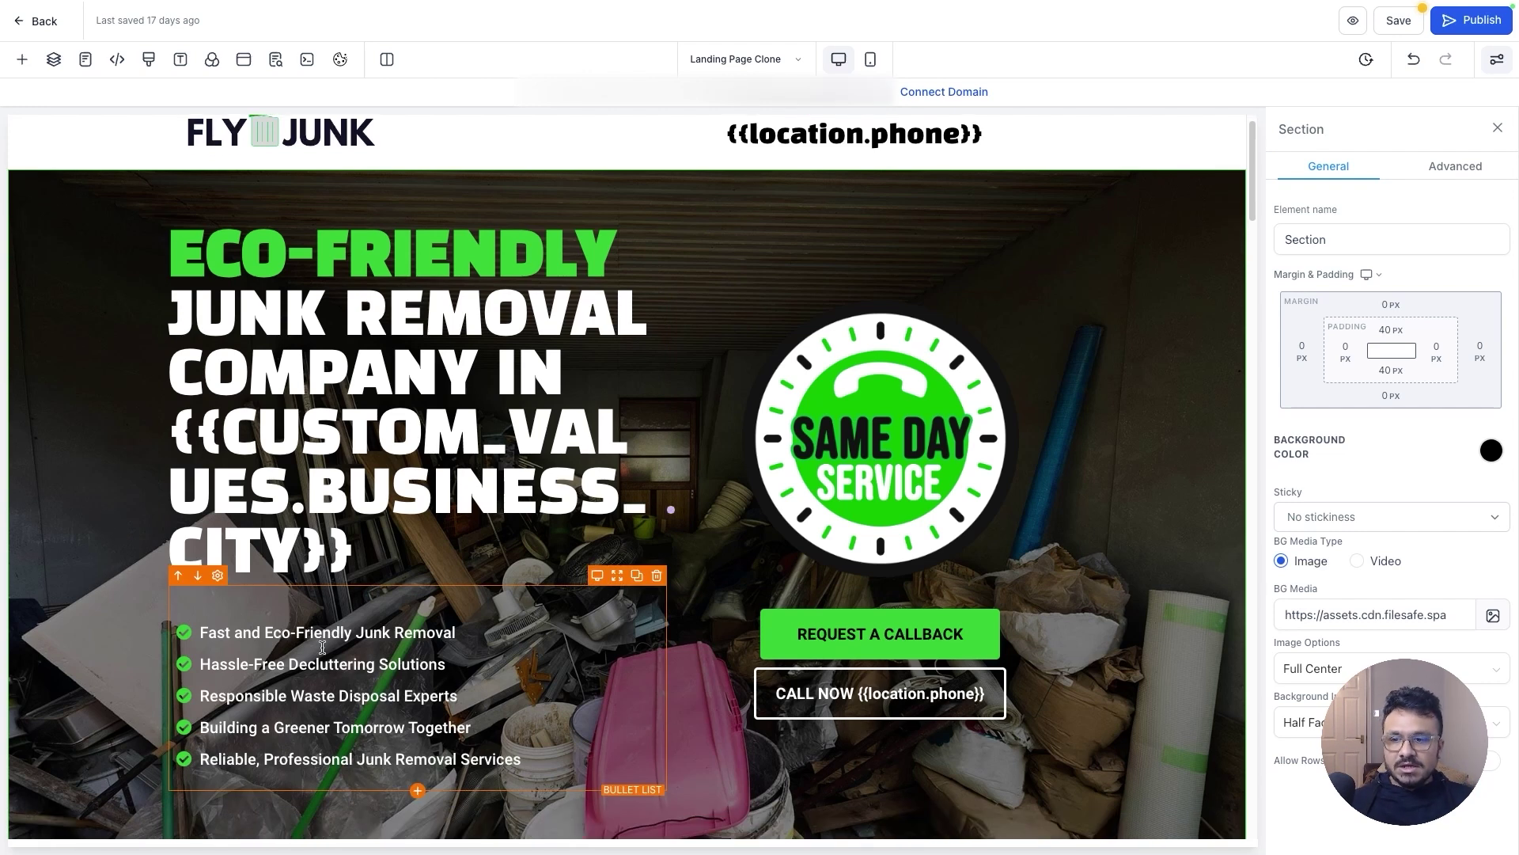
{"action": "scroll", "coordinate": [340, 605], "scroll_direction": "down", "scroll_amount": 1}
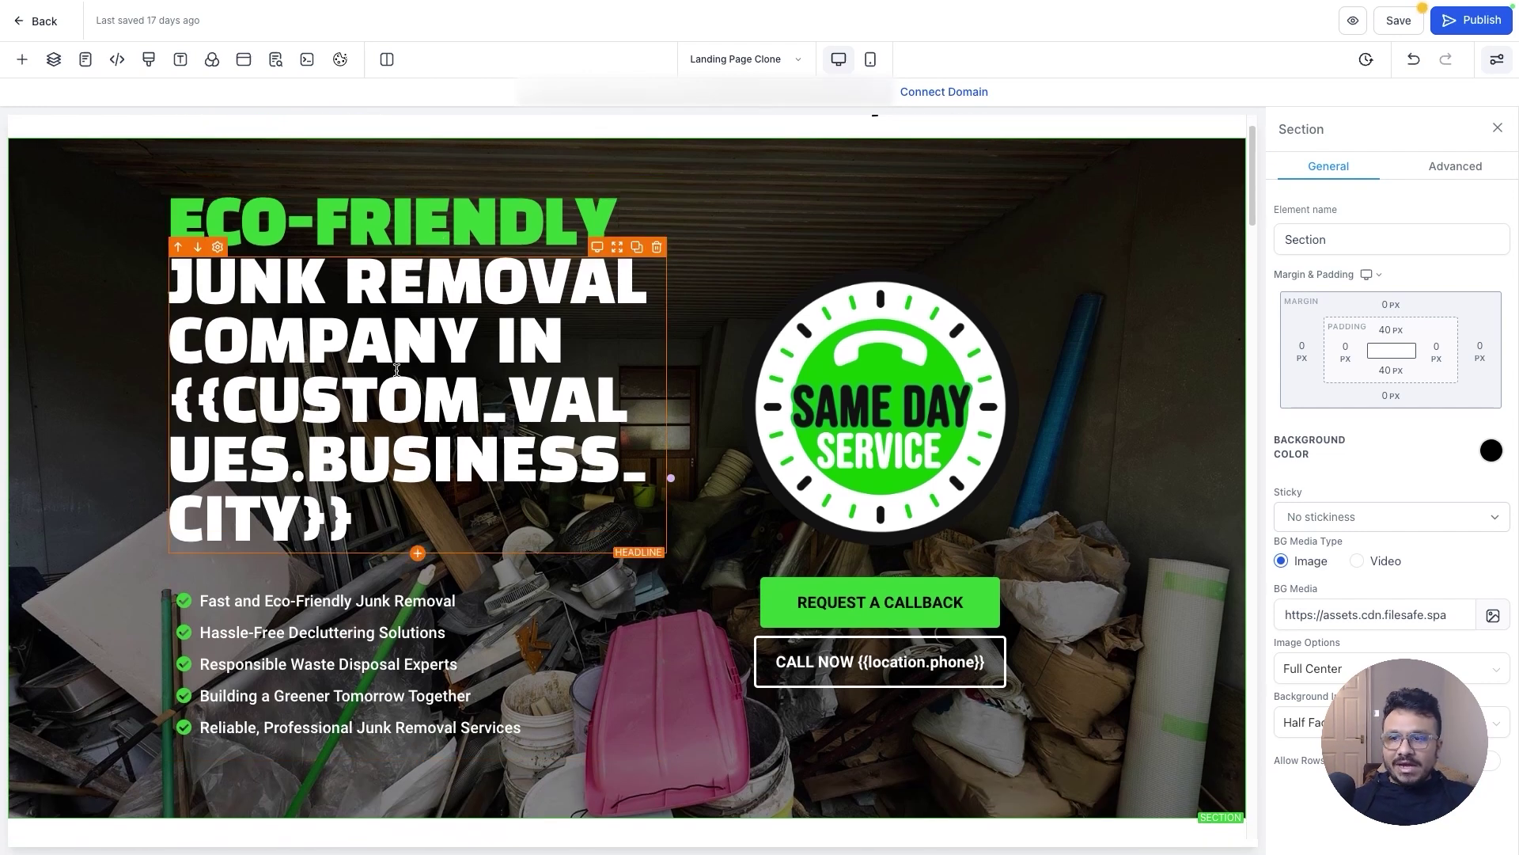
{"action": "scroll", "coordinate": [40, 632], "scroll_direction": "down", "scroll_amount": 2}
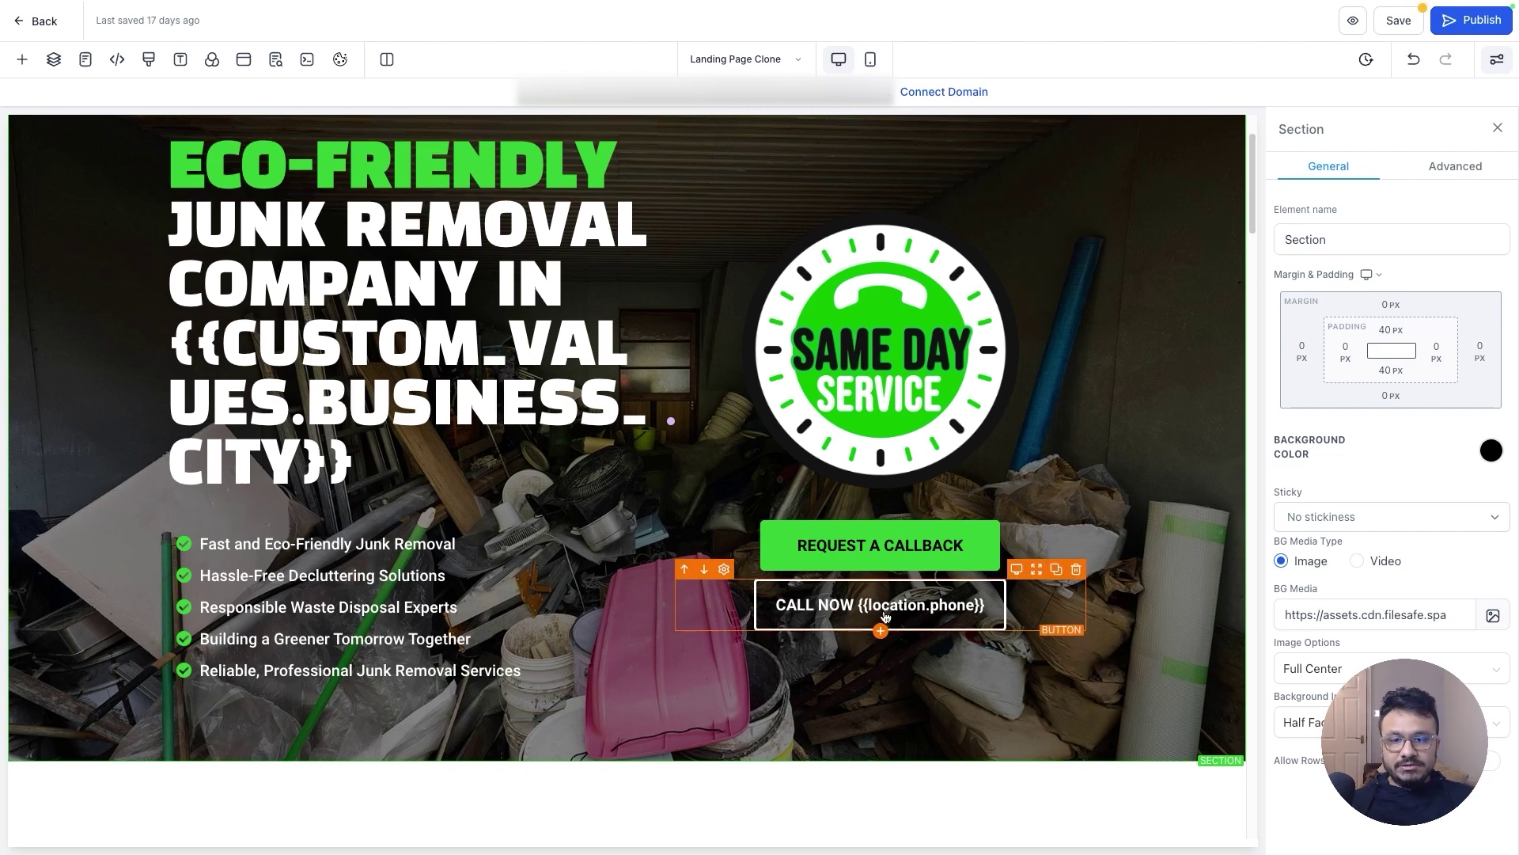
In Mobile Mode, check that the green phone-number bar sticks to the bottom on scroll
{"action": "left_click", "coordinate": [871, 60]}
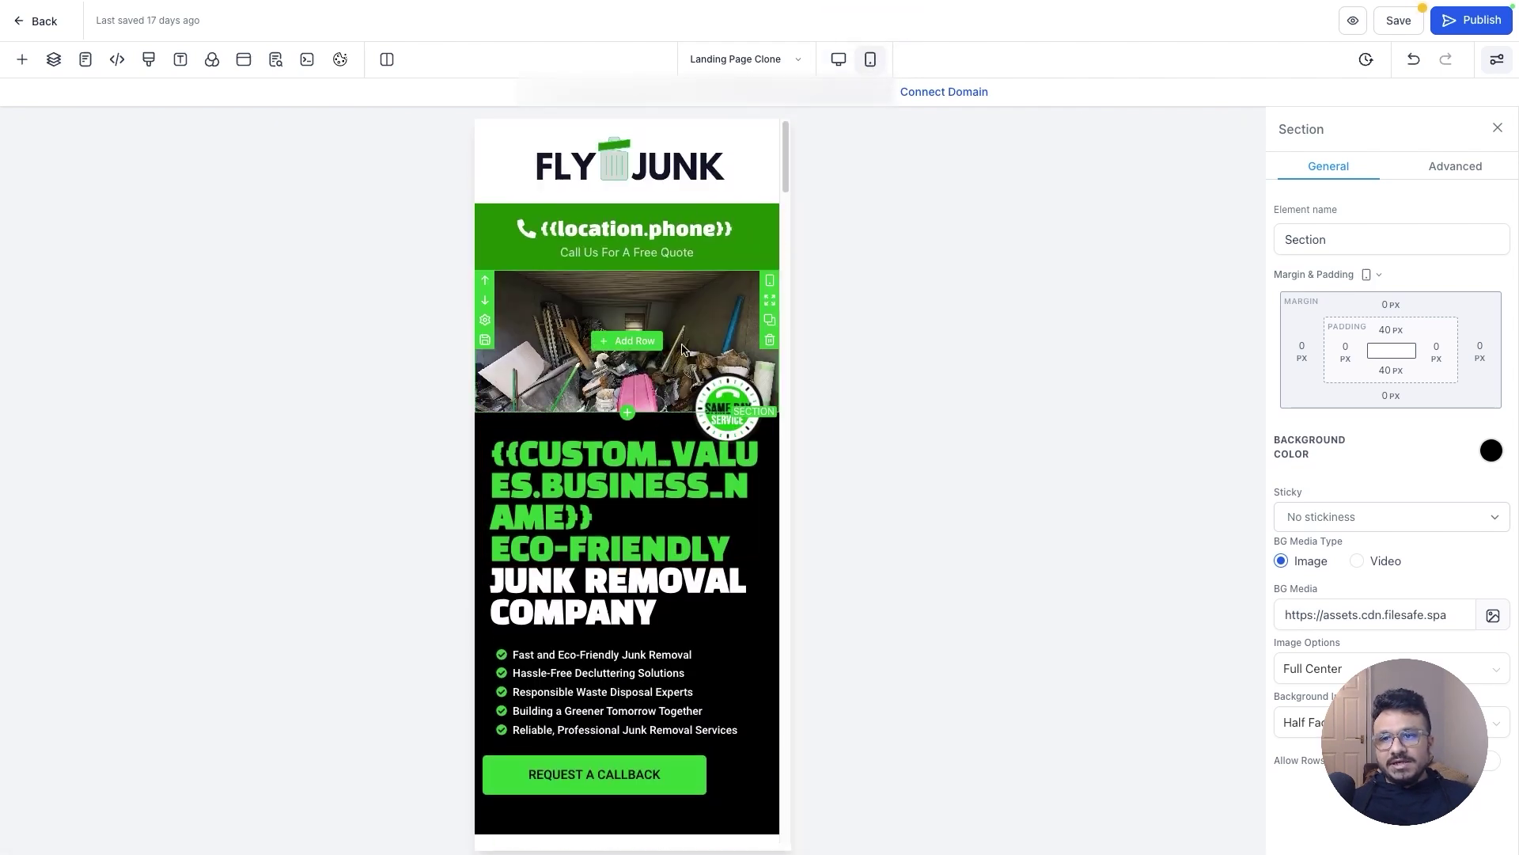
{"action": "left_click", "coordinate": [602, 209]}
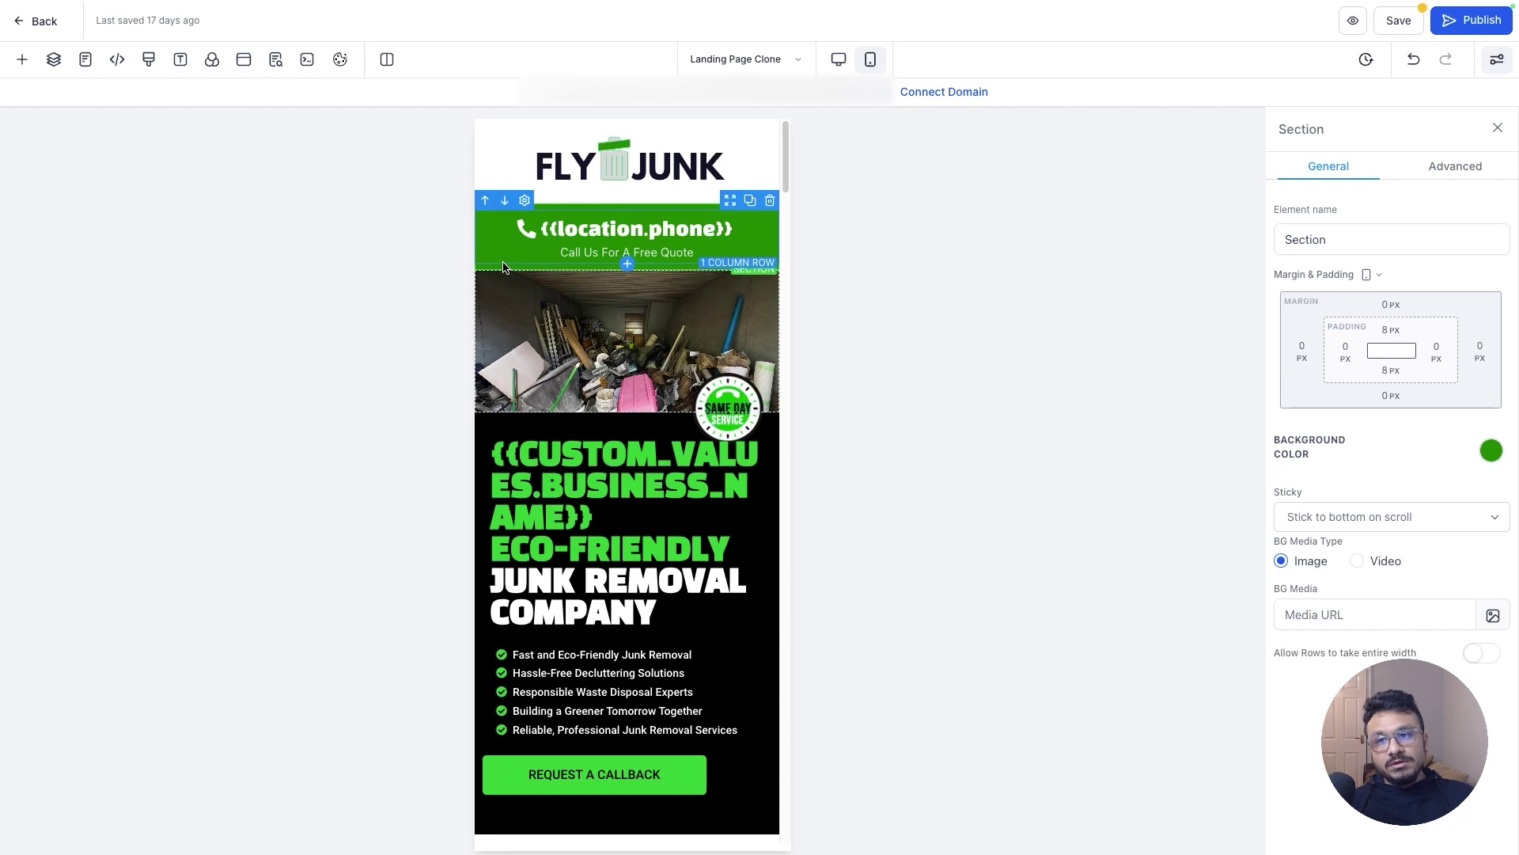
{"action": "left_click", "coordinate": [1417, 170]}
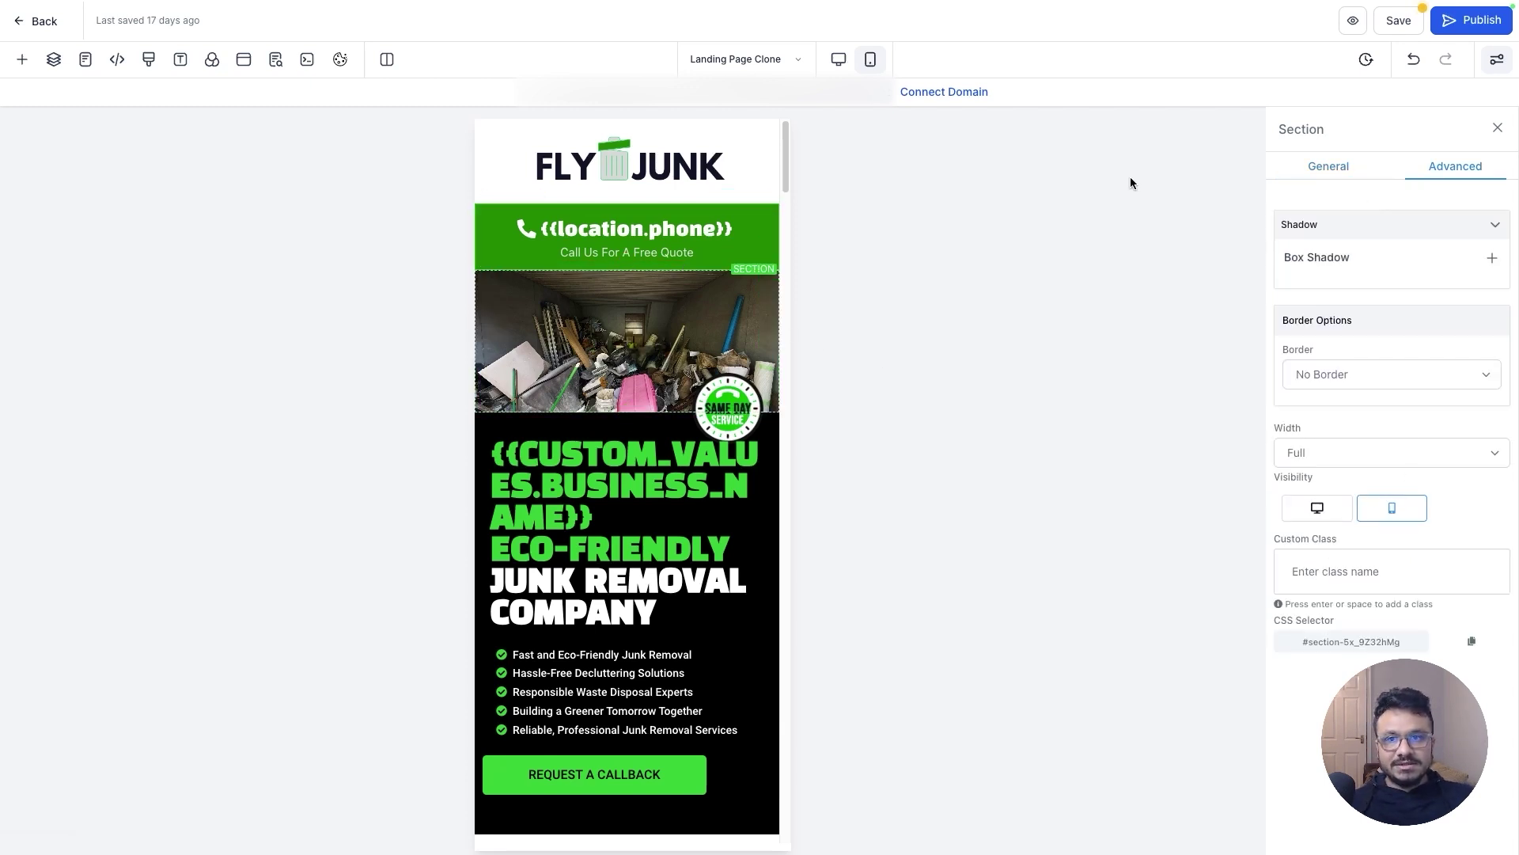
{"action": "left_click", "coordinate": [1328, 168]}
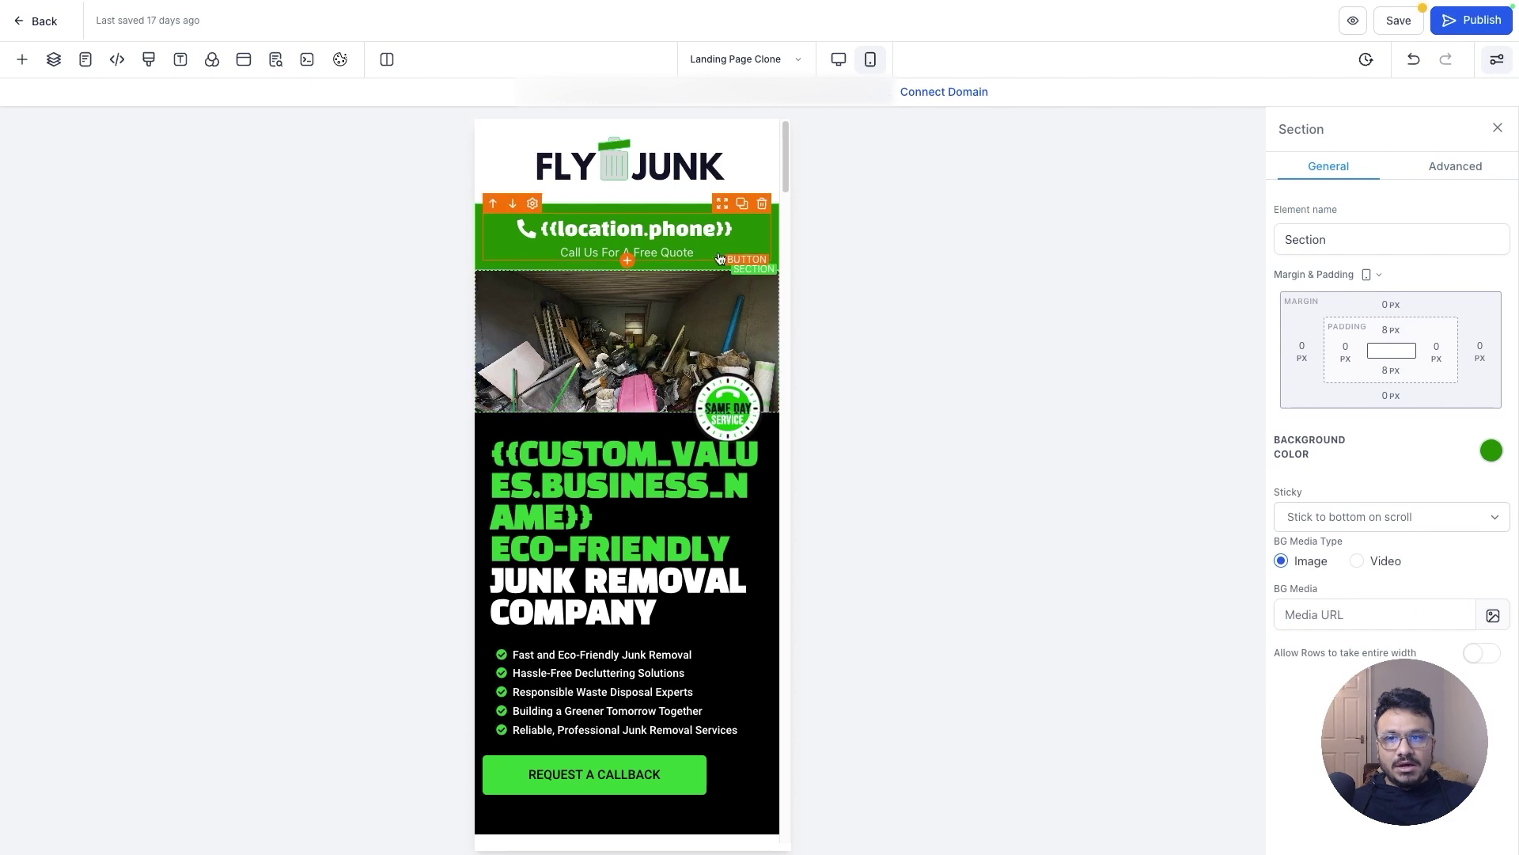
{"action": "left_click", "coordinate": [1321, 519]}
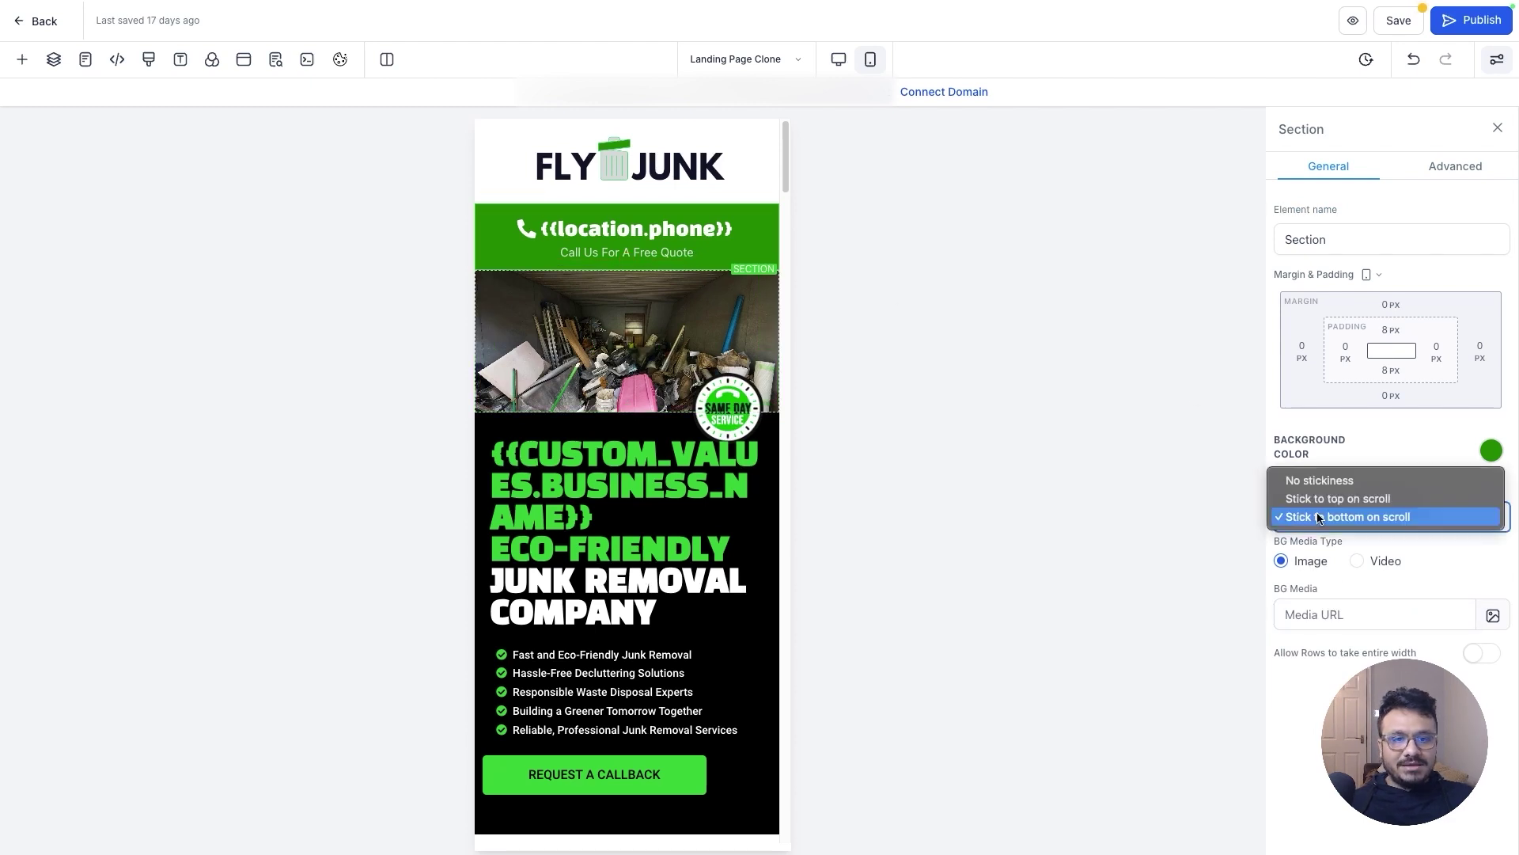
{"action": "left_click", "coordinate": [1450, 554]}
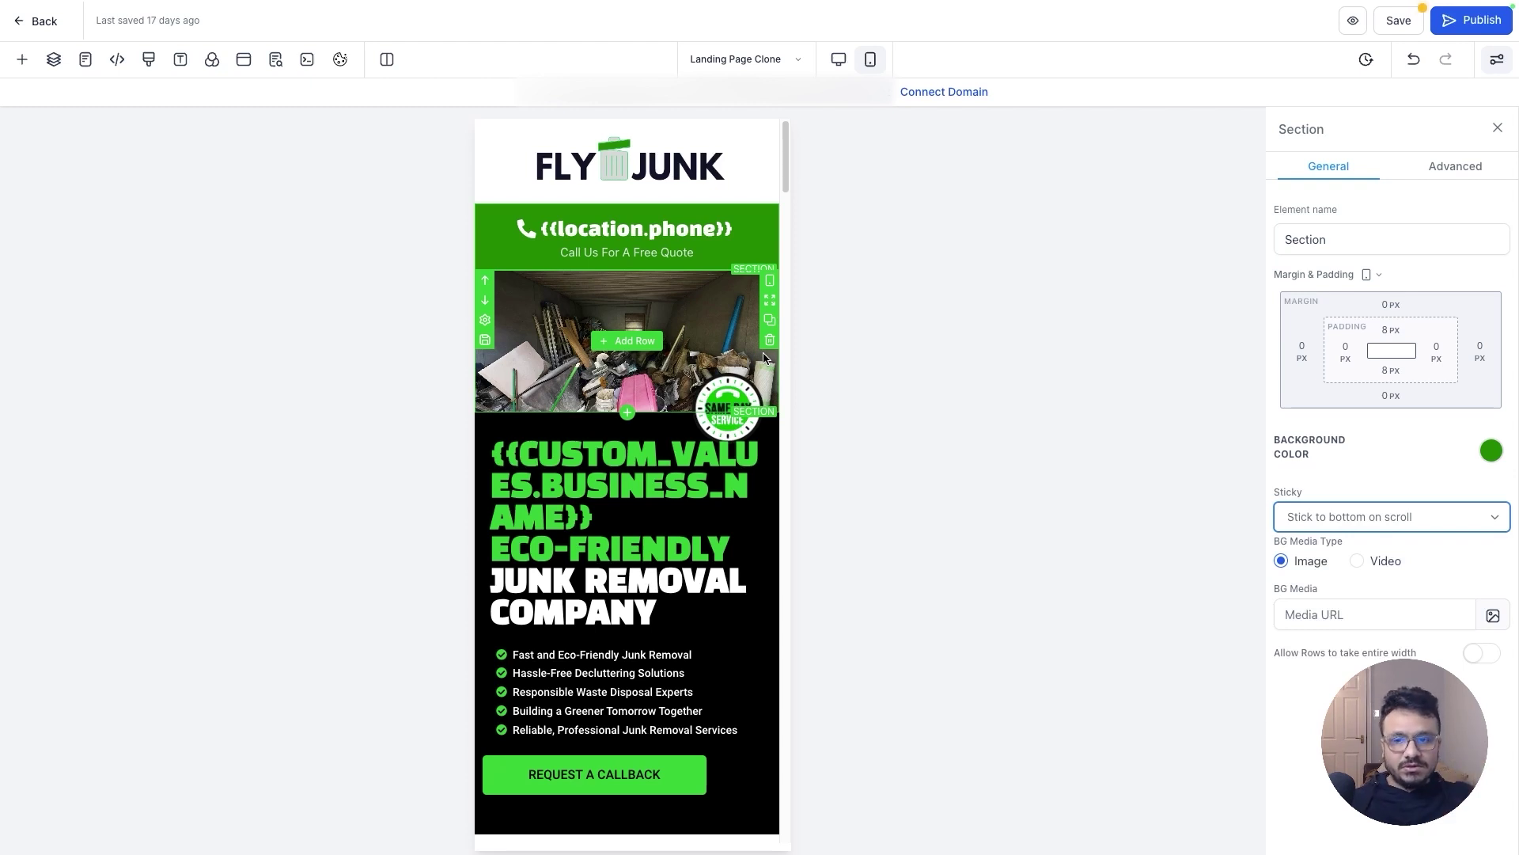
{"action": "scroll", "coordinate": [697, 364], "scroll_direction": "down", "scroll_amount": 2}
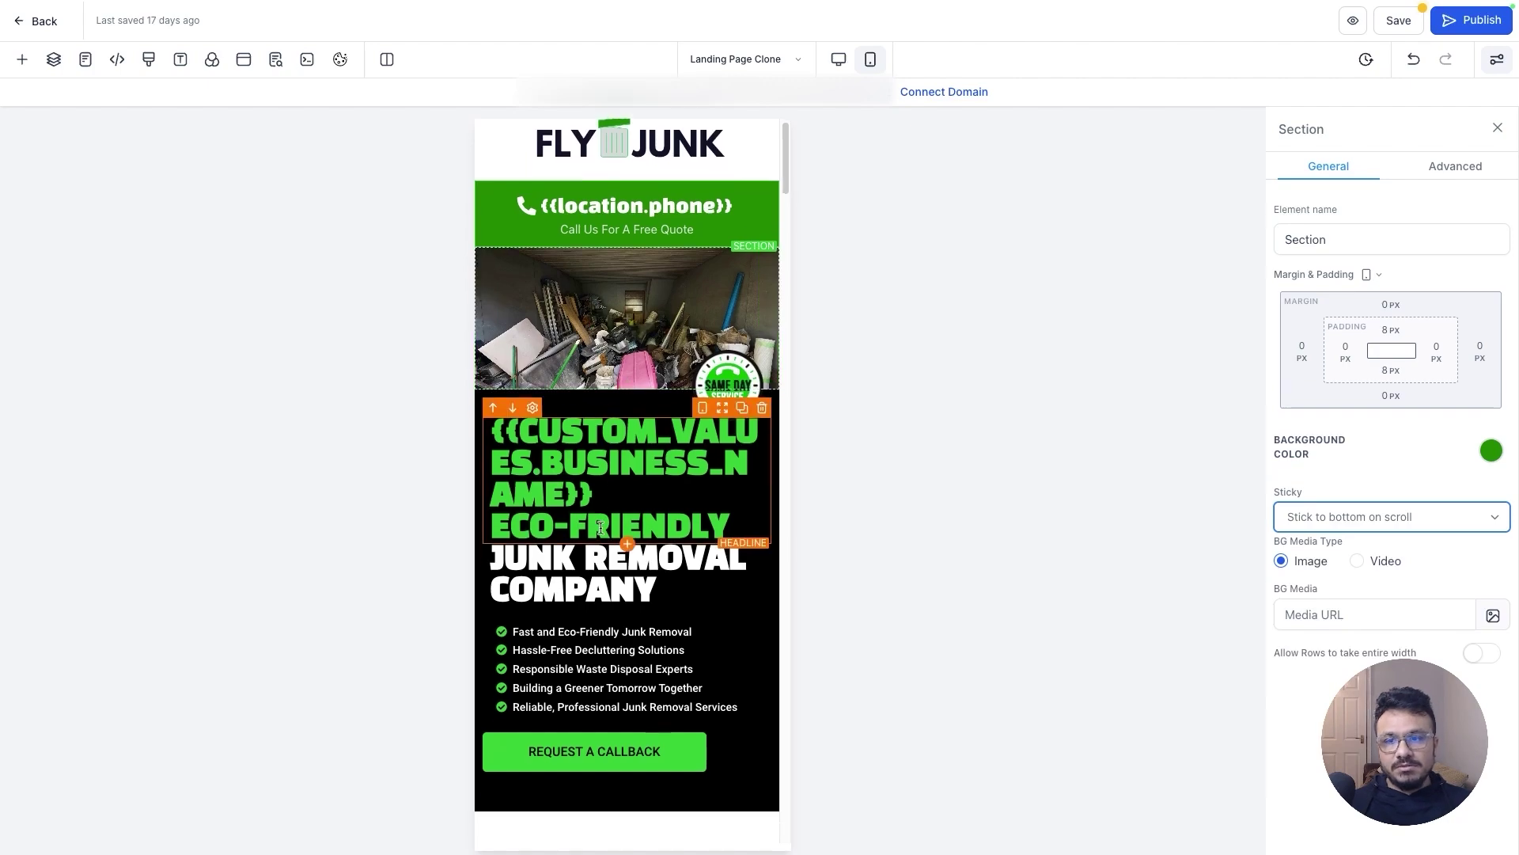
{"action": "scroll", "coordinate": [614, 435], "scroll_direction": "up", "scroll_amount": 2}
Return to desktop layout and select the Trusted and Eco-Friendly form section
{"action": "left_click", "coordinate": [838, 59]}
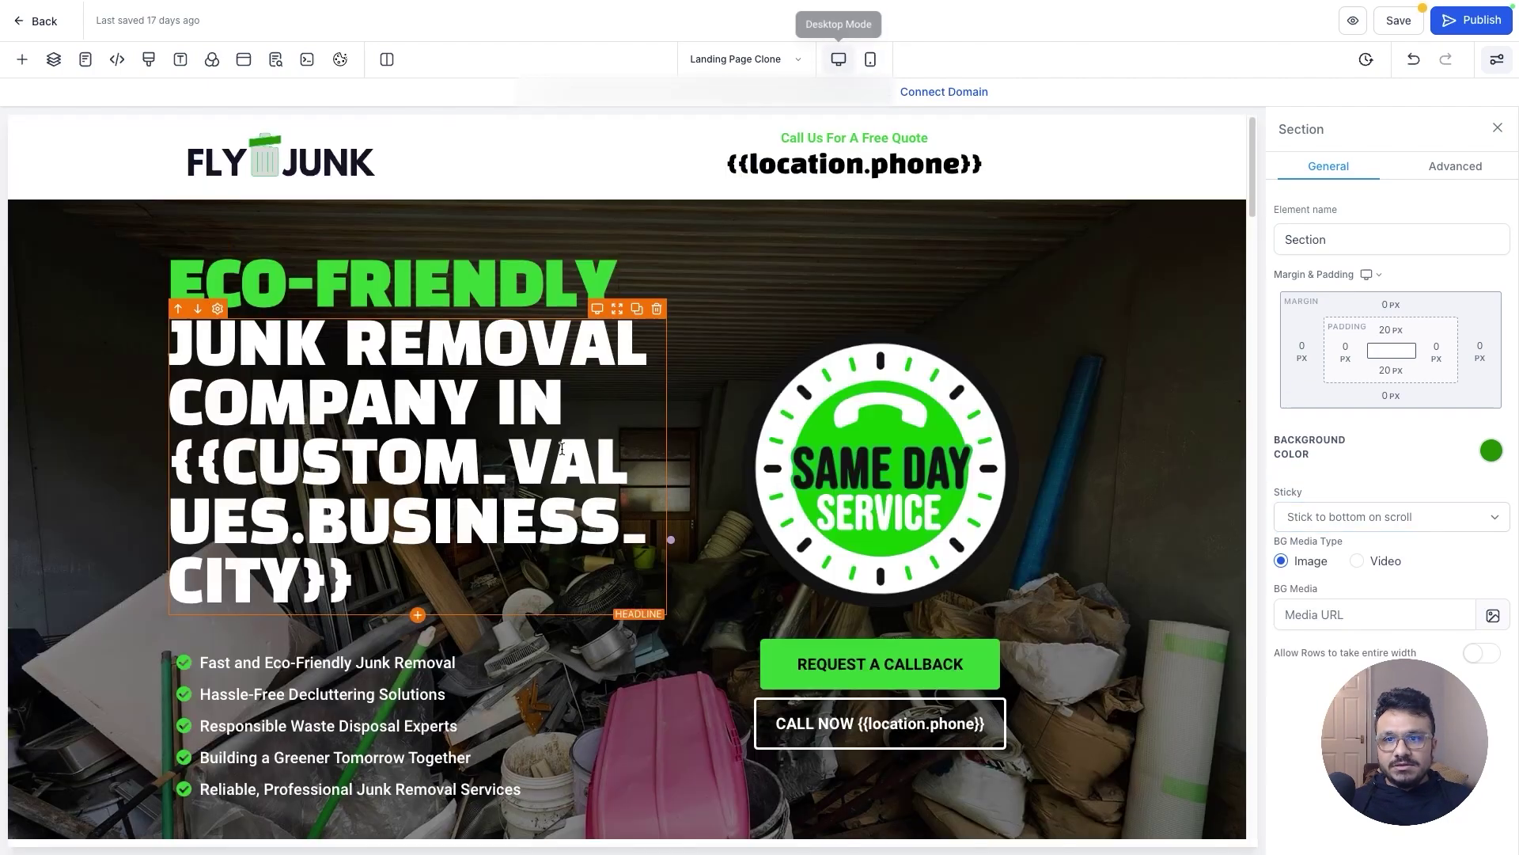
{"action": "scroll", "coordinate": [530, 512], "scroll_direction": "down", "scroll_amount": 3}
{"action": "scroll", "coordinate": [529, 512], "scroll_direction": "down", "scroll_amount": 5}
{"action": "left_click", "coordinate": [705, 372]}
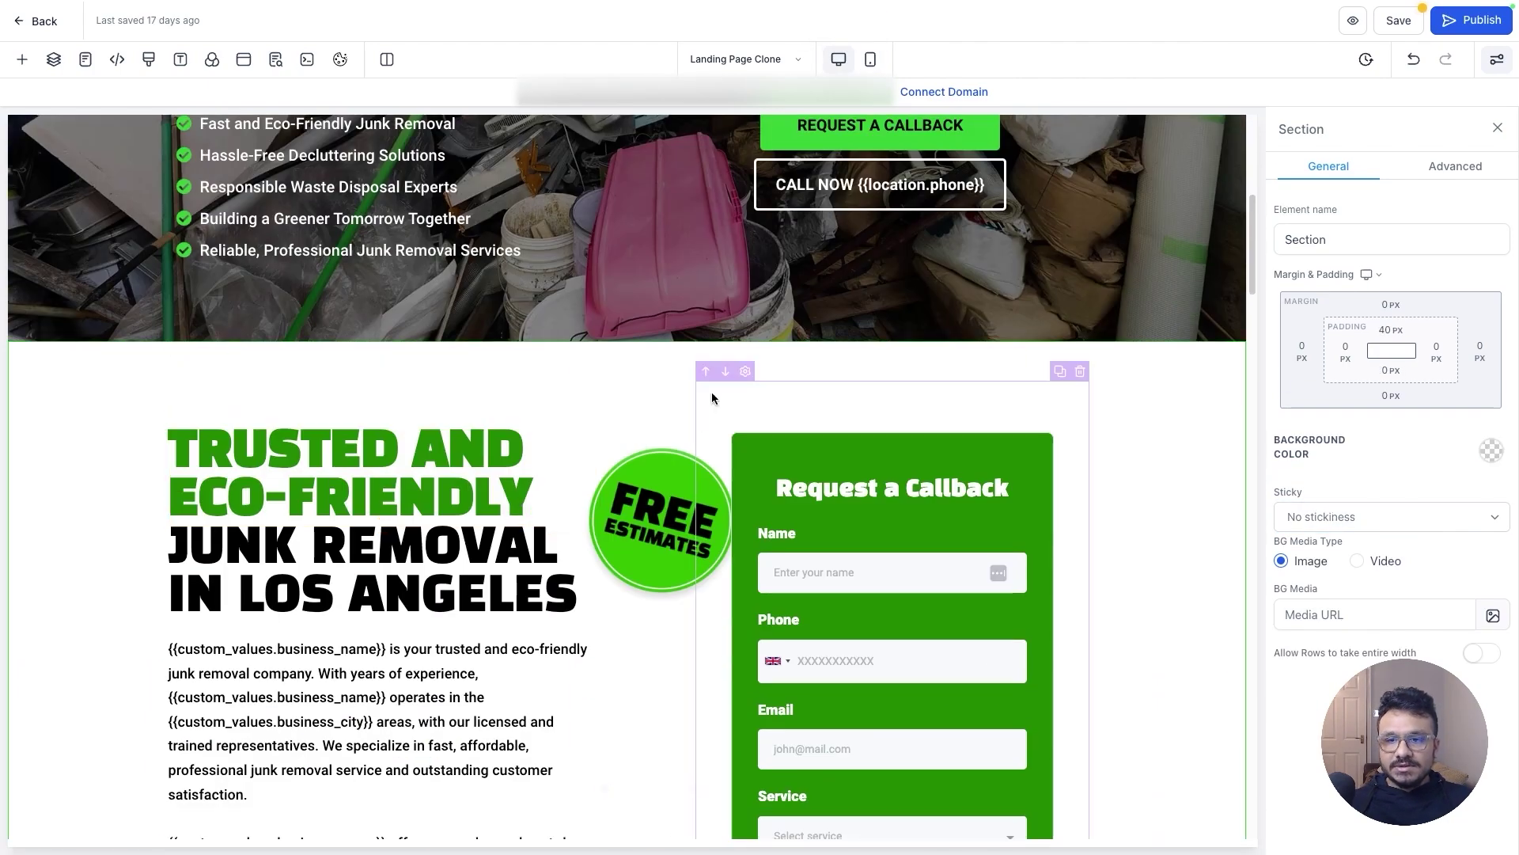
Scroll further down and select the $50 minimum charge offer-cards section
{"action": "scroll", "coordinate": [633, 317], "scroll_direction": "down", "scroll_amount": 1}
{"action": "scroll", "coordinate": [424, 201], "scroll_direction": "down", "scroll_amount": 2}
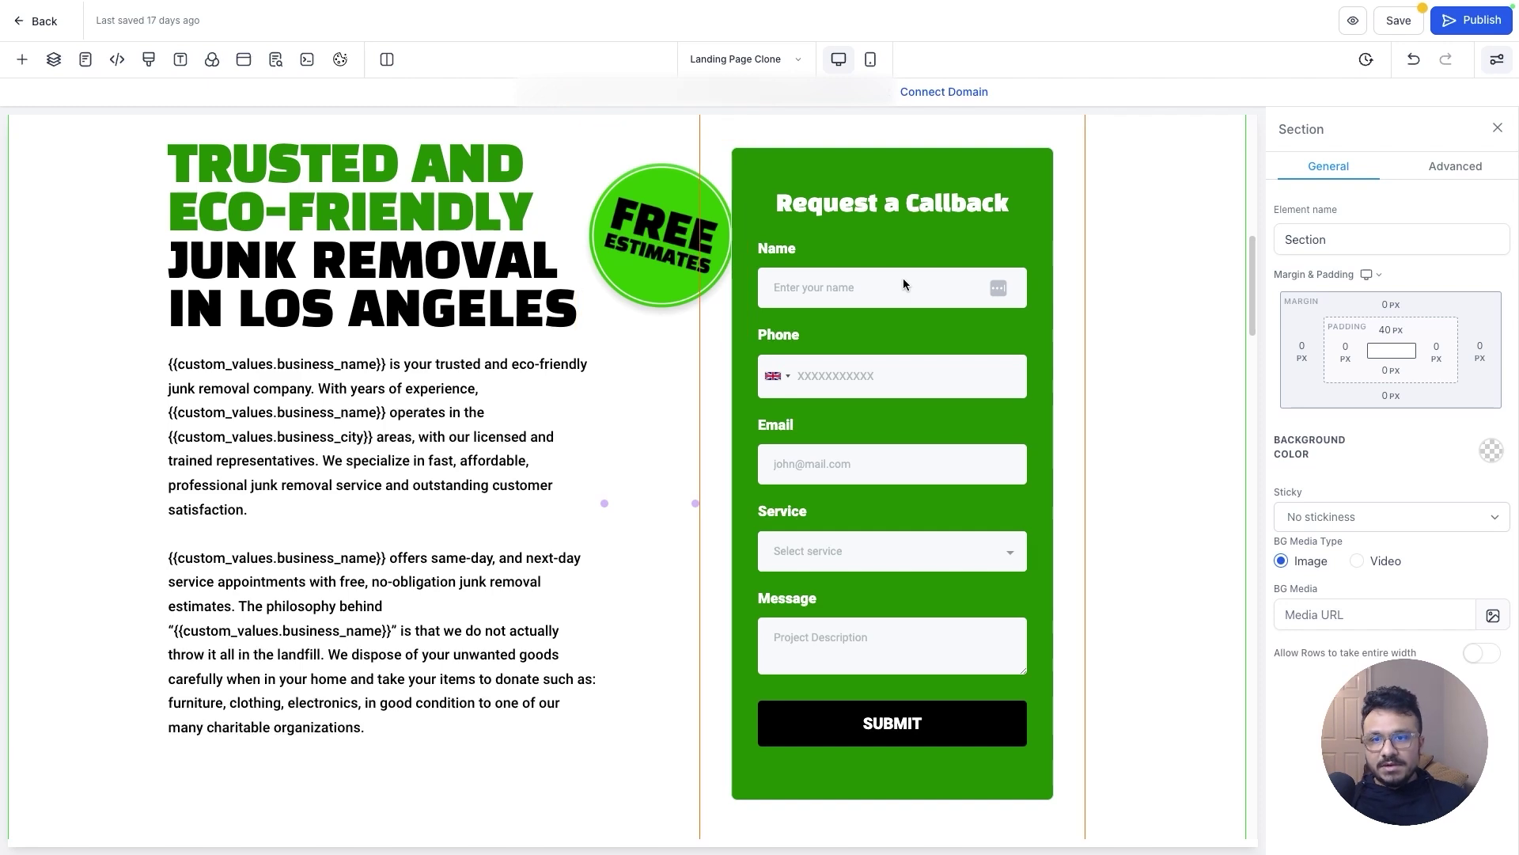
{"action": "scroll", "coordinate": [936, 233], "scroll_direction": "up", "scroll_amount": 1}
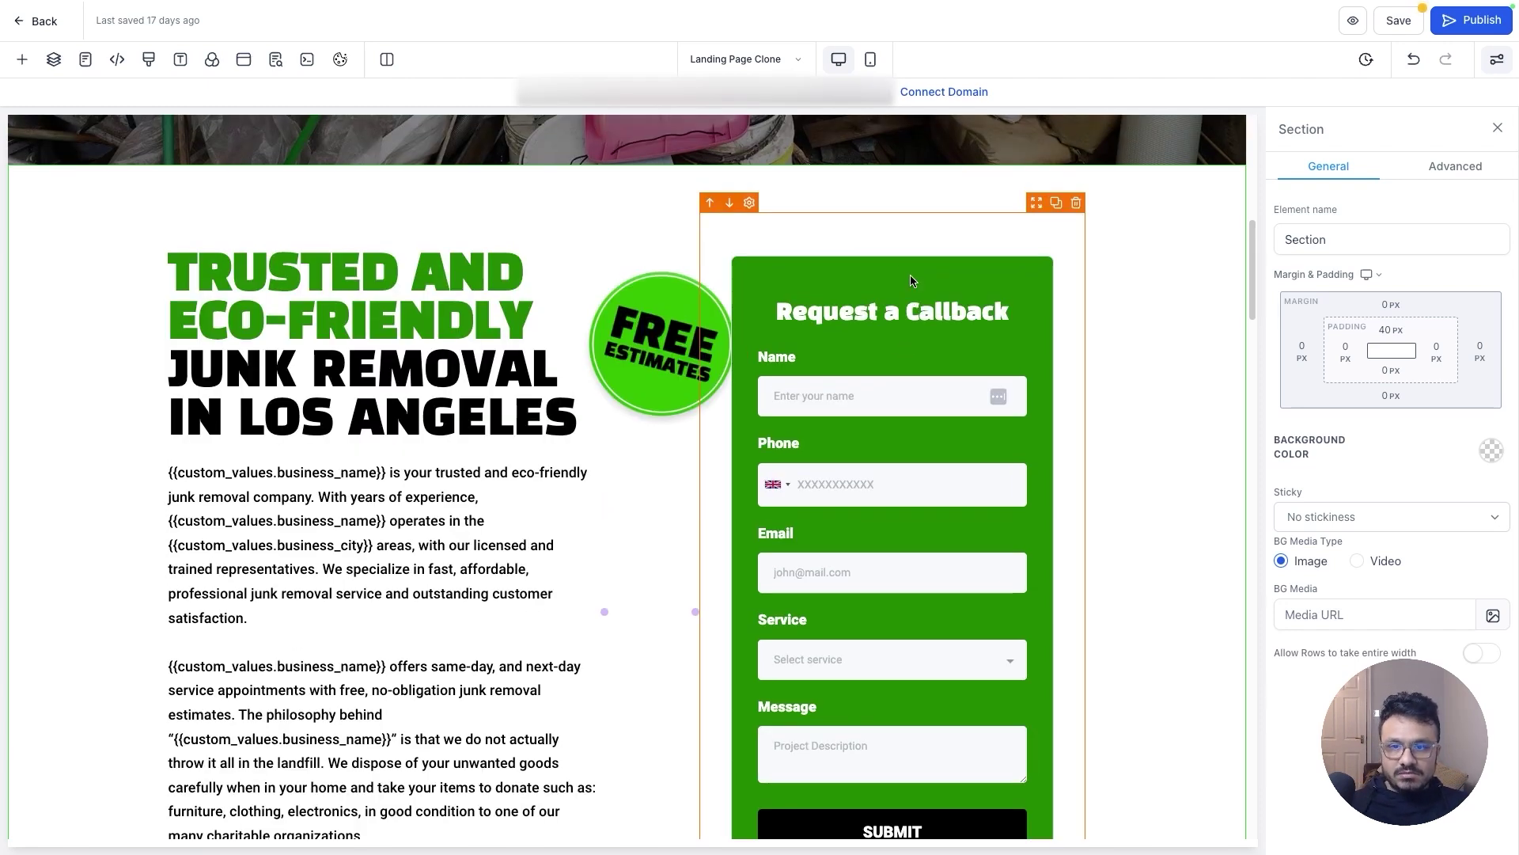
{"action": "scroll", "coordinate": [906, 279], "scroll_direction": "down", "scroll_amount": 1}
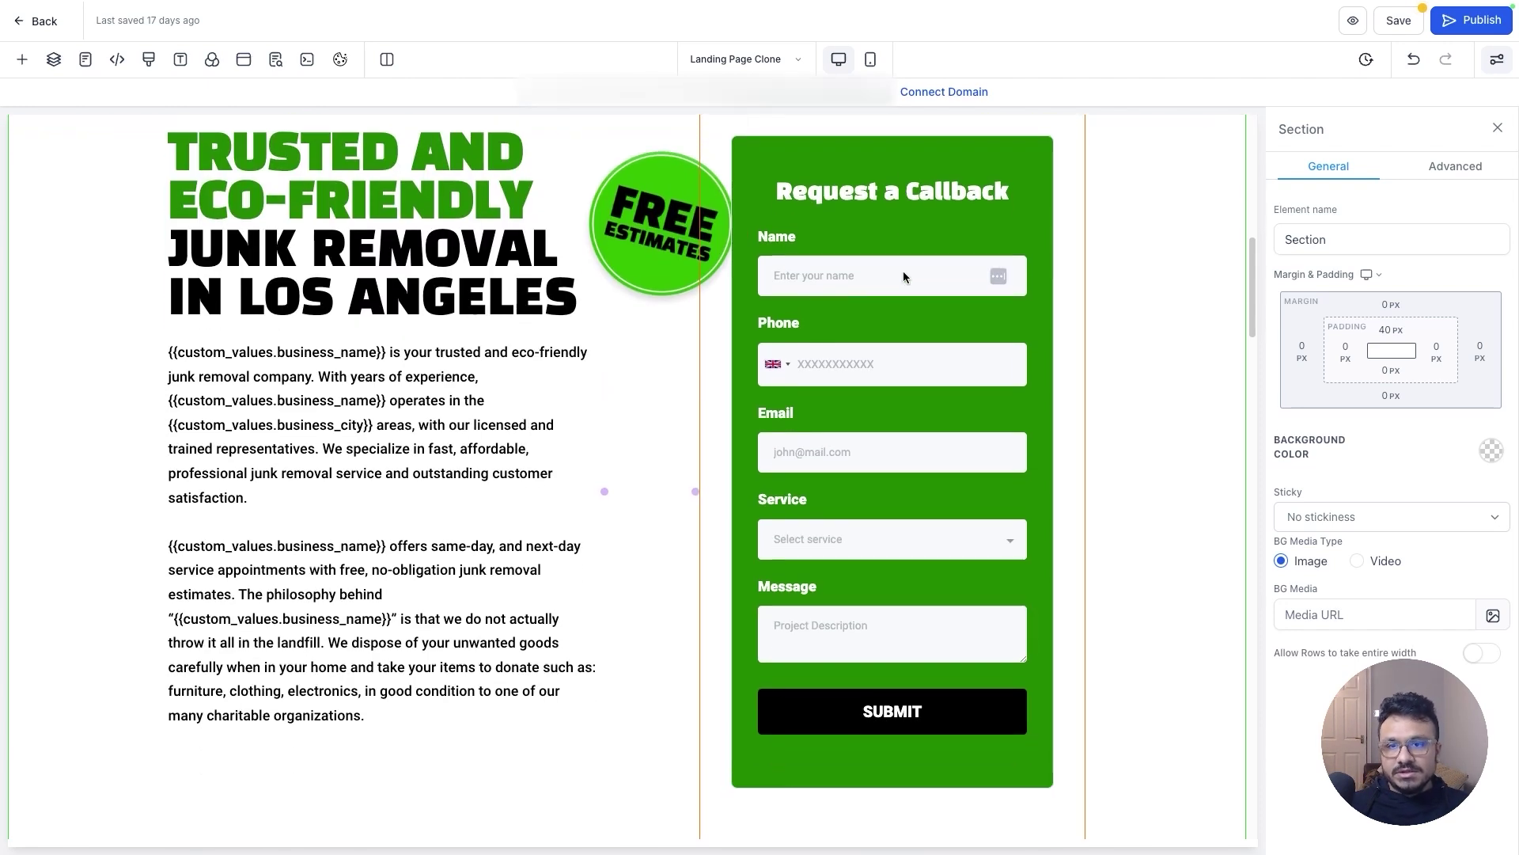
{"action": "scroll", "coordinate": [907, 275], "scroll_direction": "up", "scroll_amount": 3}
{"action": "scroll", "coordinate": [906, 275], "scroll_direction": "up", "scroll_amount": 2}
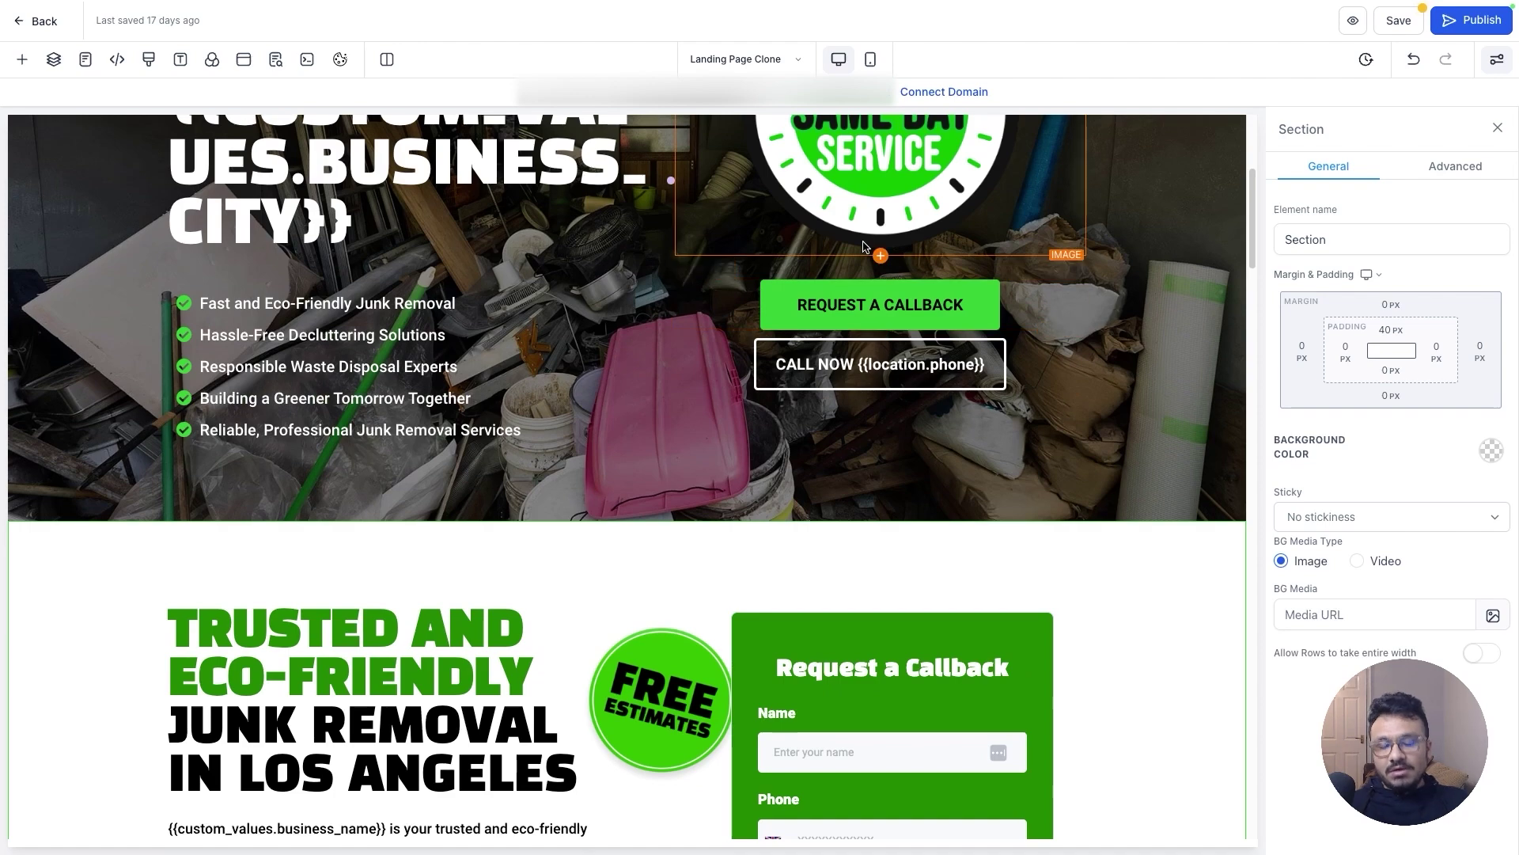
{"action": "scroll", "coordinate": [867, 261], "scroll_direction": "down", "scroll_amount": 4}
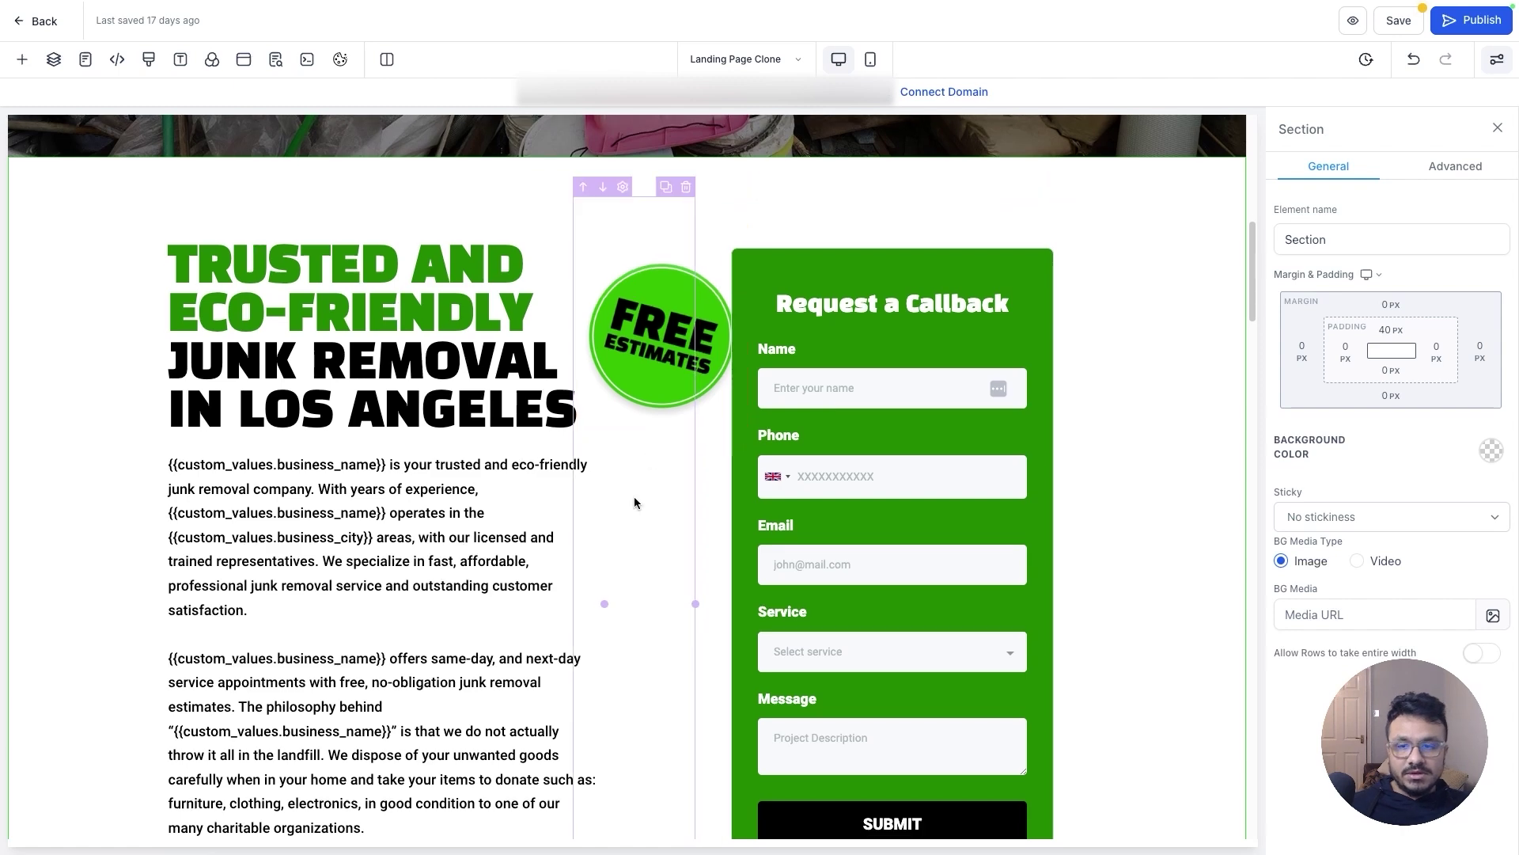
{"action": "scroll", "coordinate": [632, 496], "scroll_direction": "down", "scroll_amount": 8}
{"action": "left_click", "coordinate": [80, 445]}
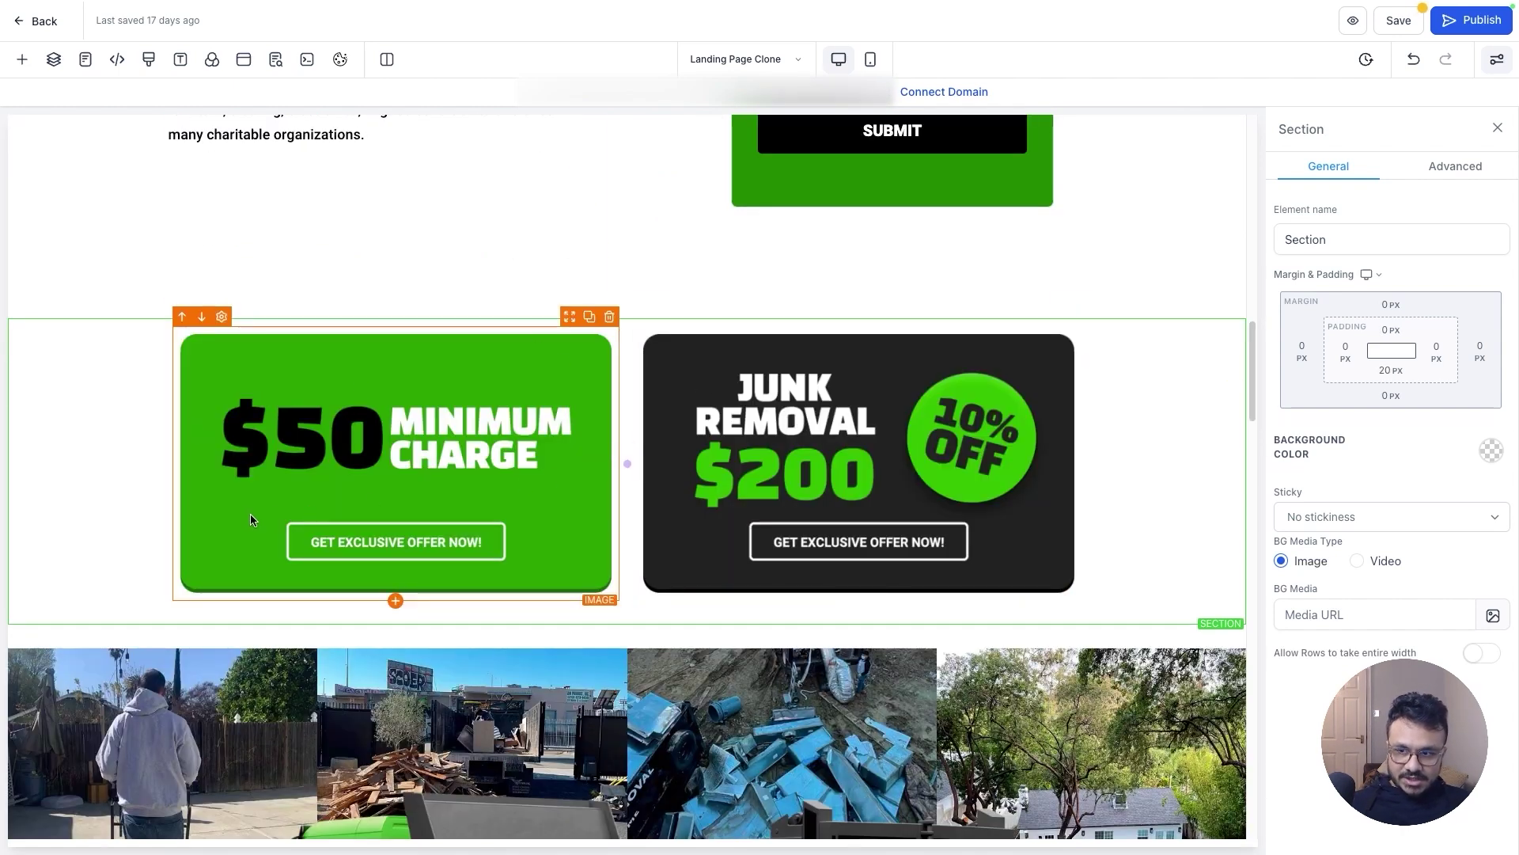
Inspect the $50 and $200 offer images, the truck image and the rightmost job photo
{"action": "left_click", "coordinate": [275, 485]}
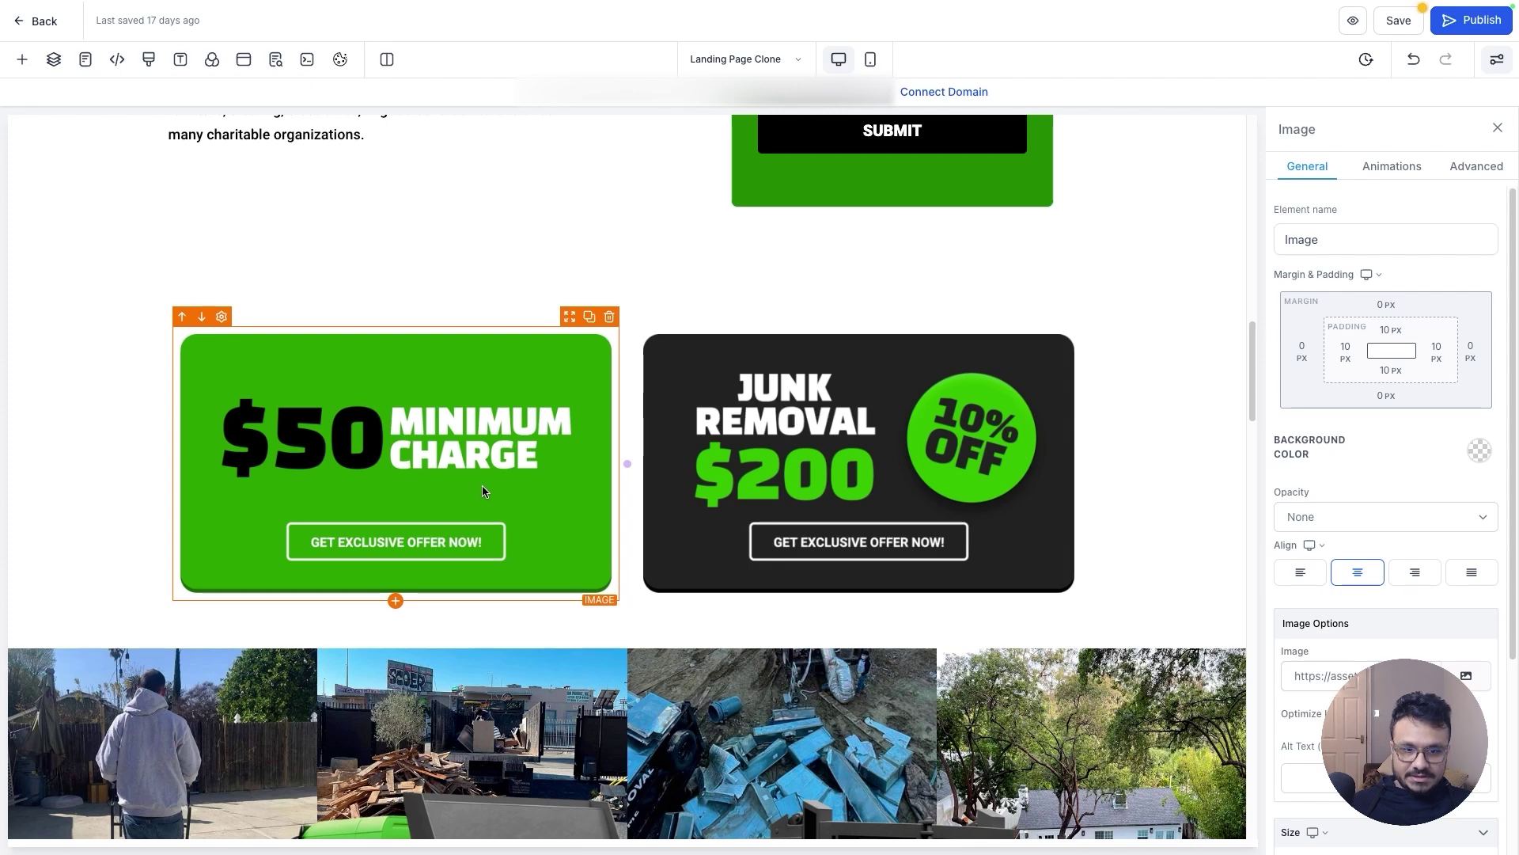
{"action": "left_click", "coordinate": [930, 357]}
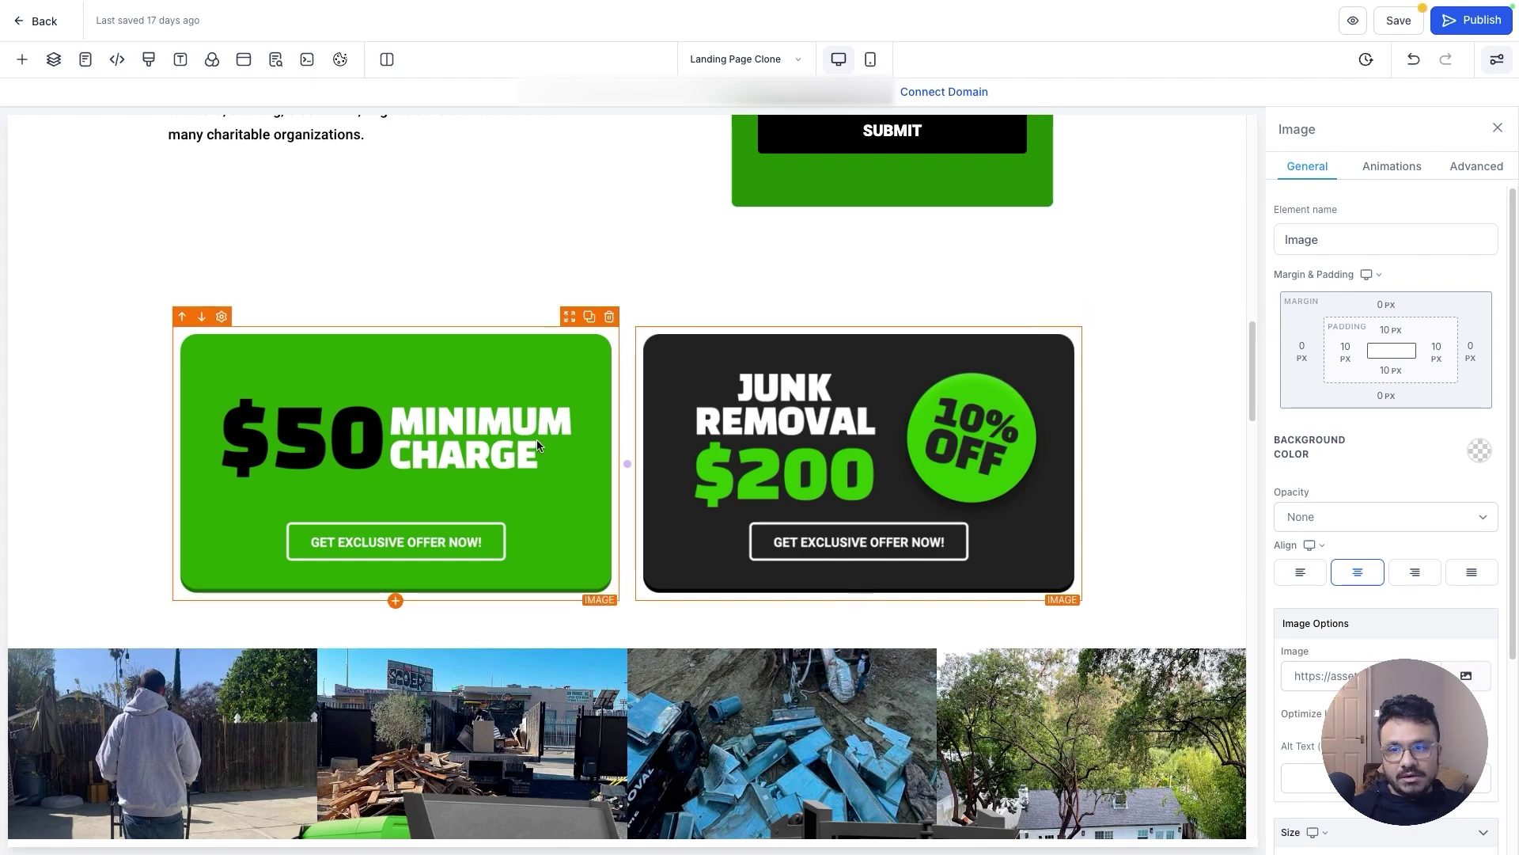
{"action": "left_click", "coordinate": [135, 452]}
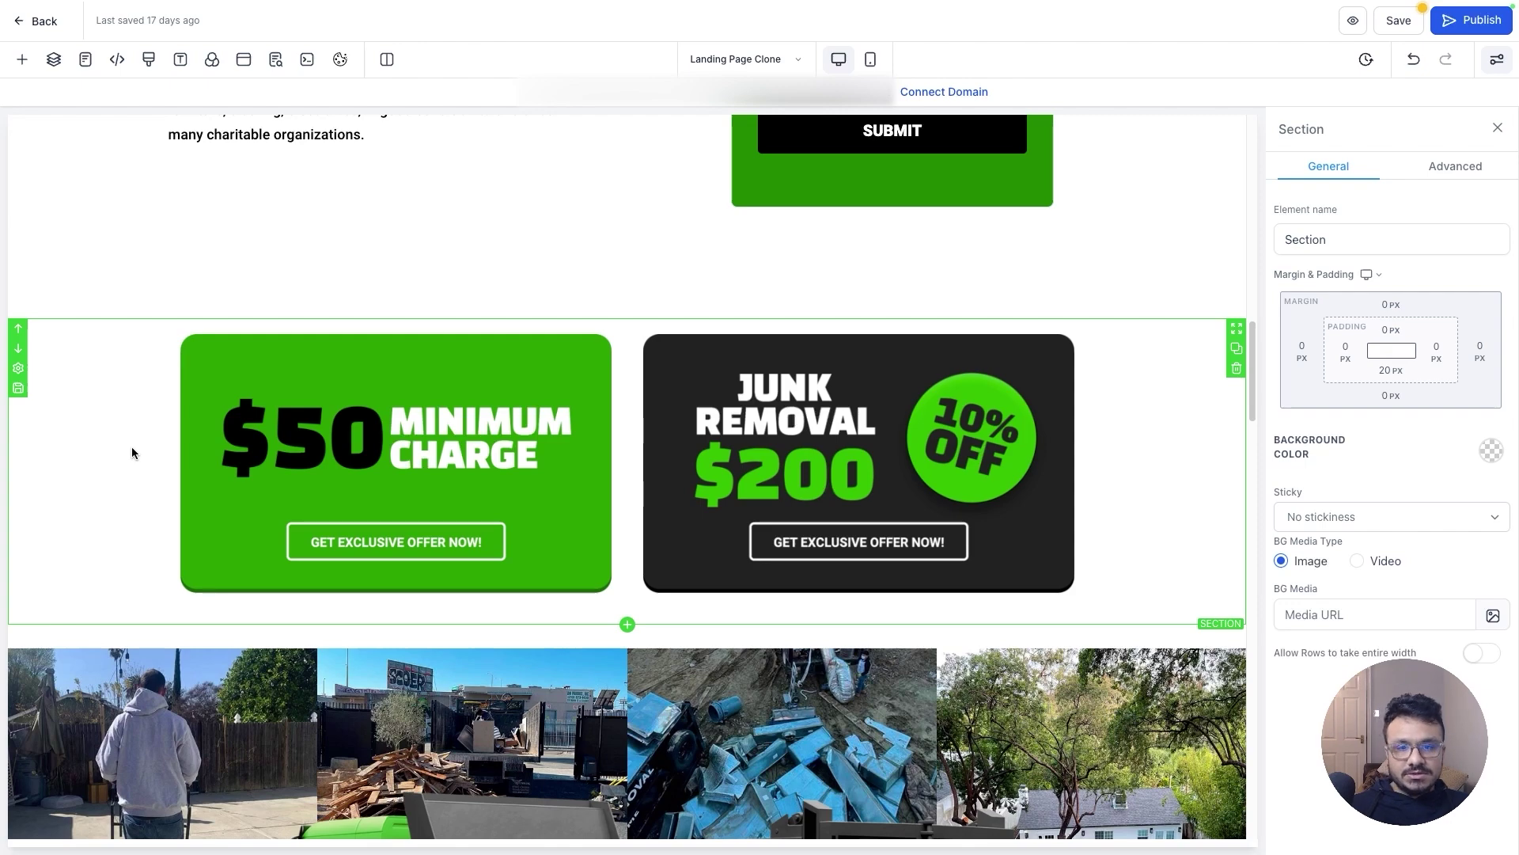
{"action": "scroll", "coordinate": [132, 446], "scroll_direction": "down", "scroll_amount": 5}
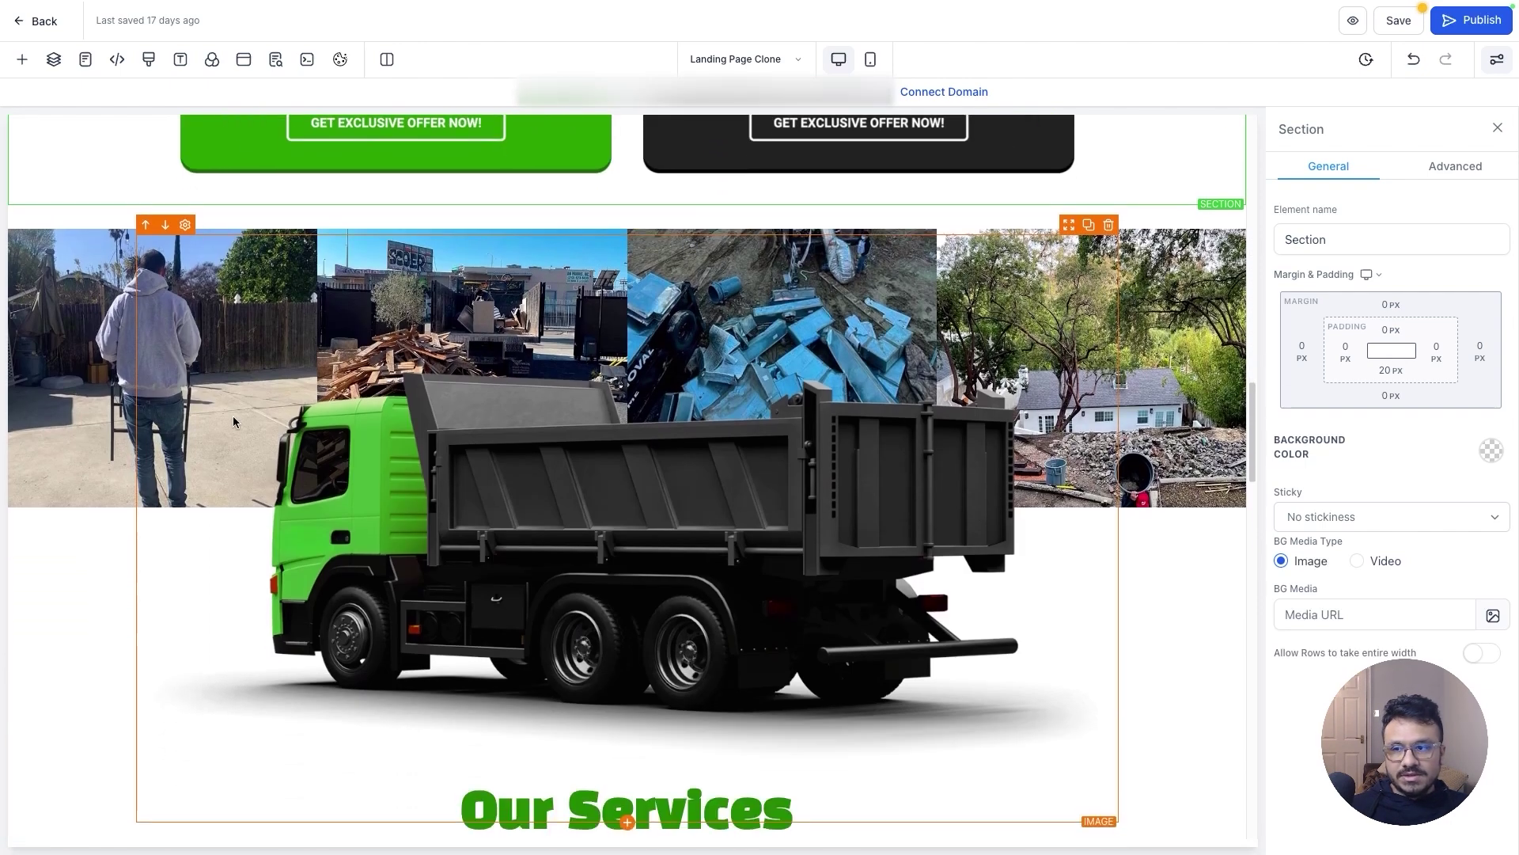
{"action": "left_click", "coordinate": [362, 375]}
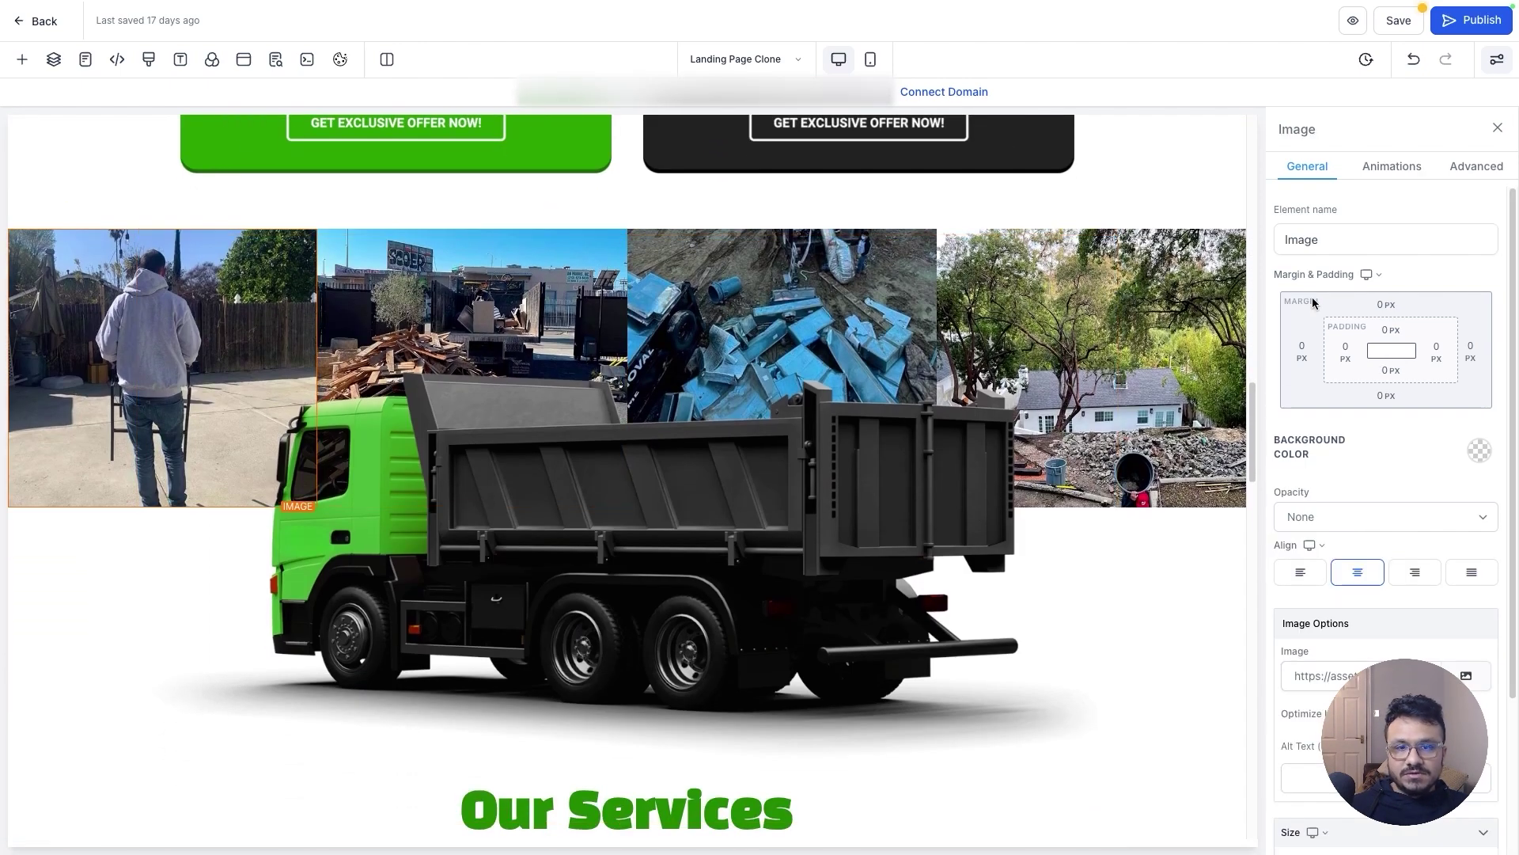
{"action": "left_click", "coordinate": [1213, 311]}
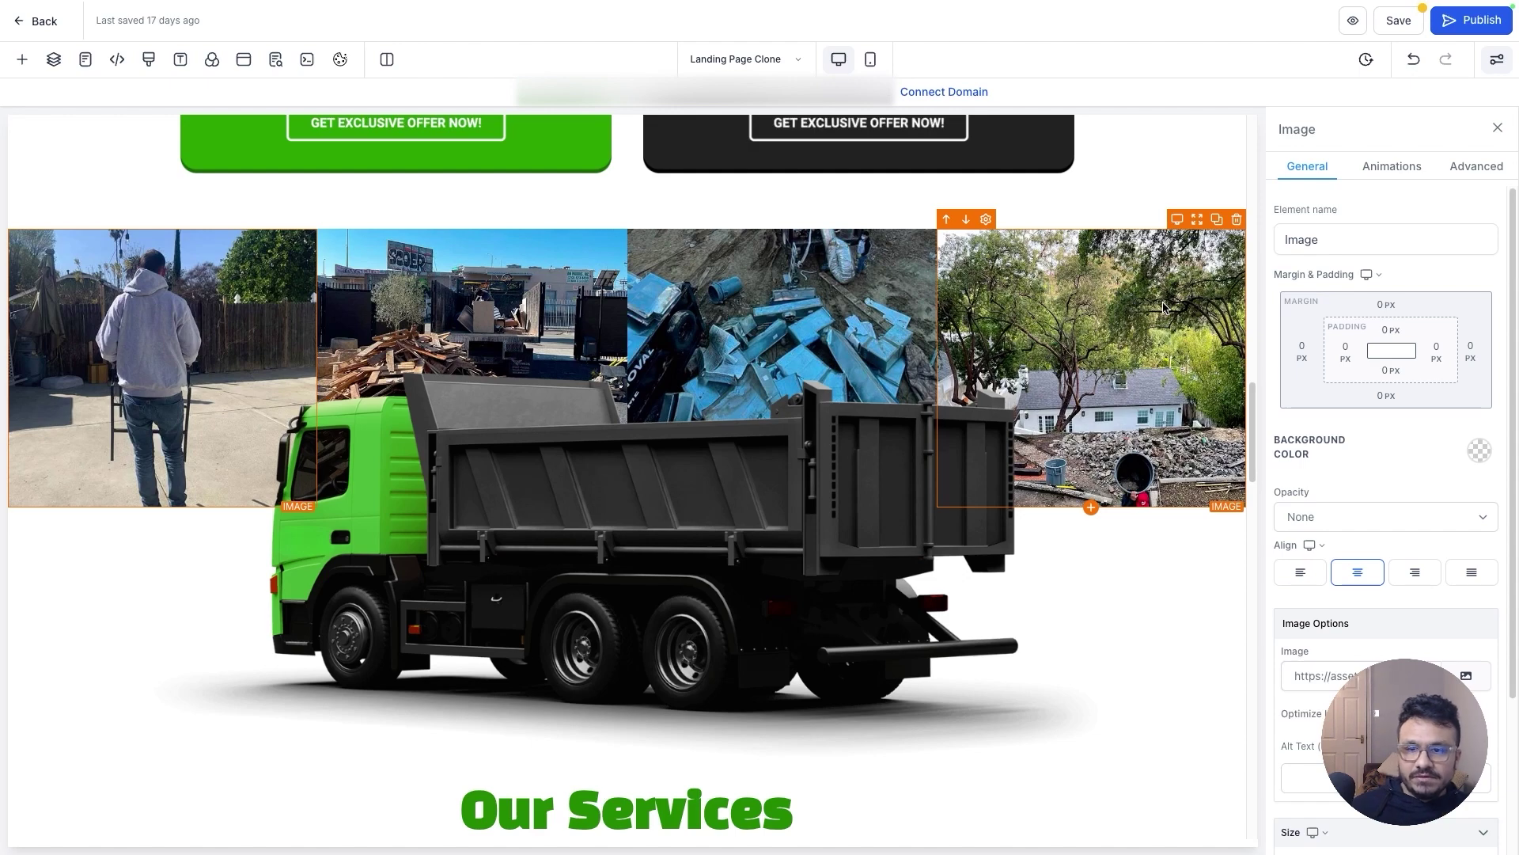
Scroll down and select the custom code block holding the service-area map
{"action": "scroll", "coordinate": [1163, 308], "scroll_direction": "down", "scroll_amount": 5}
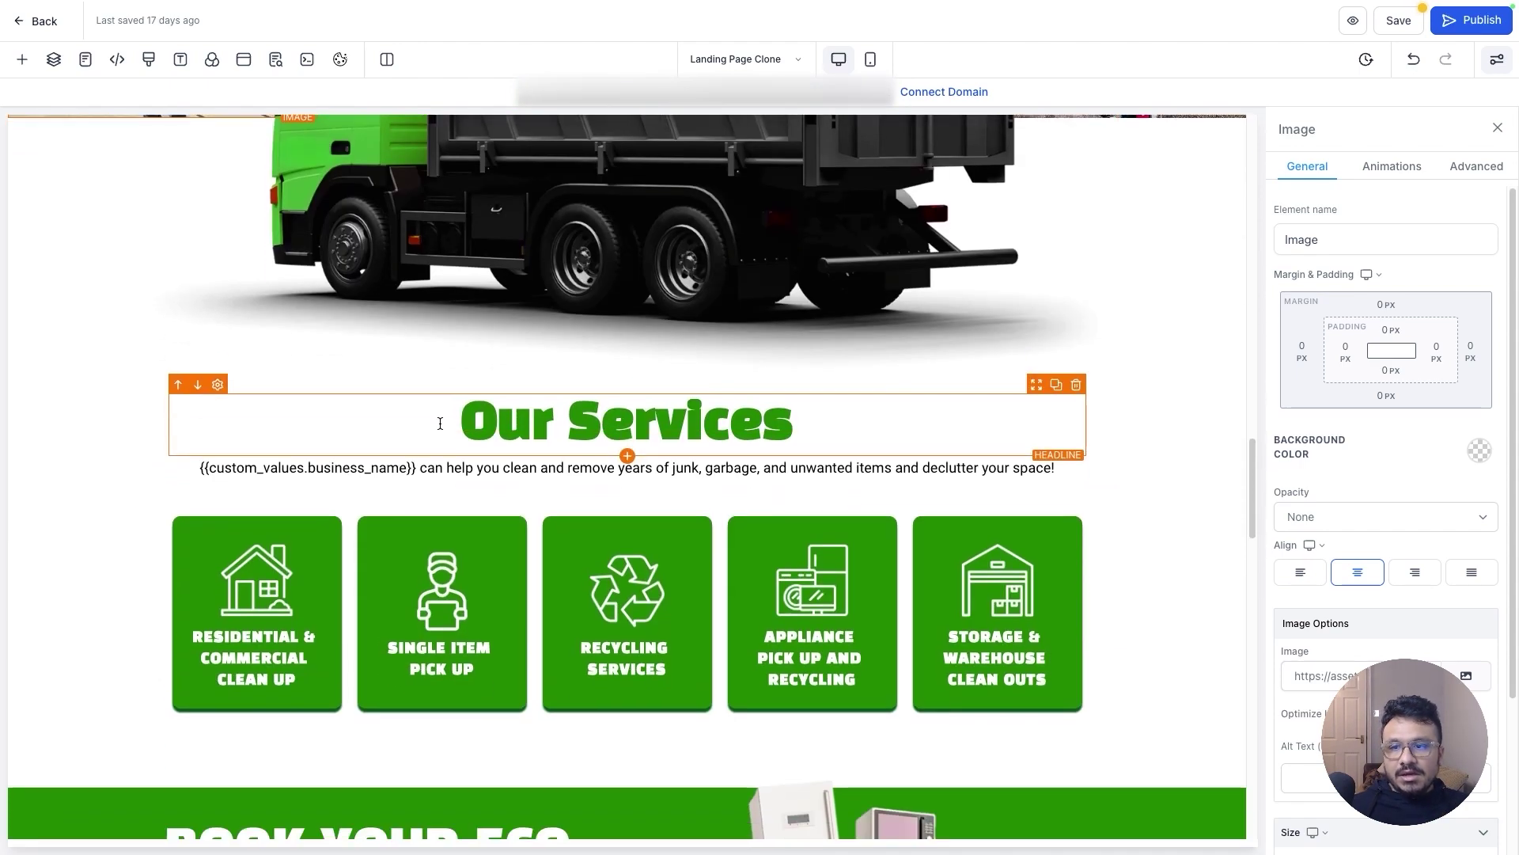
{"action": "scroll", "coordinate": [378, 440], "scroll_direction": "down", "scroll_amount": 4}
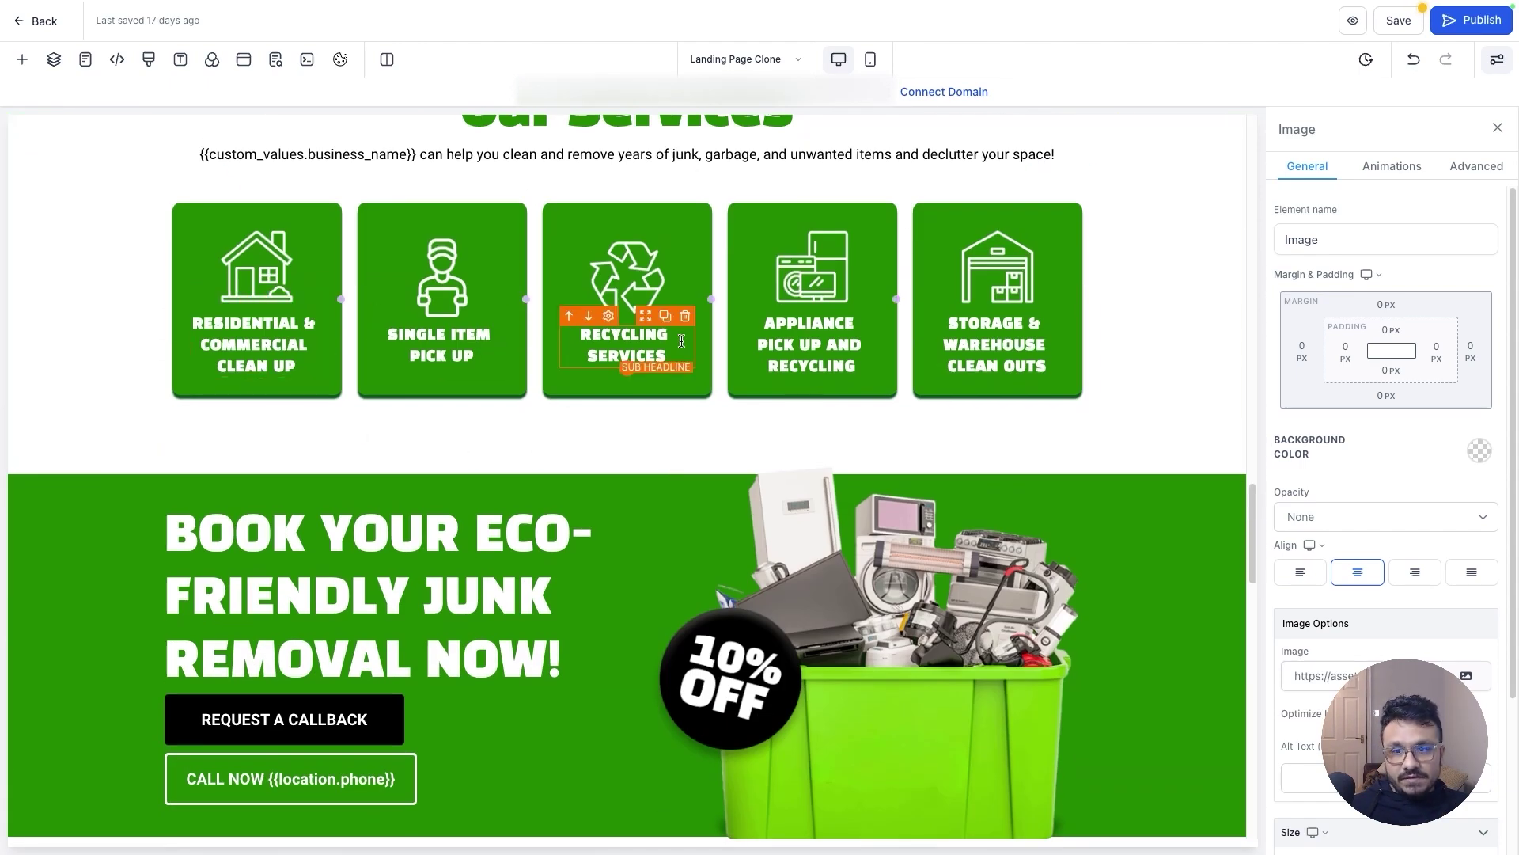
{"action": "scroll", "coordinate": [681, 341], "scroll_direction": "down", "scroll_amount": 4}
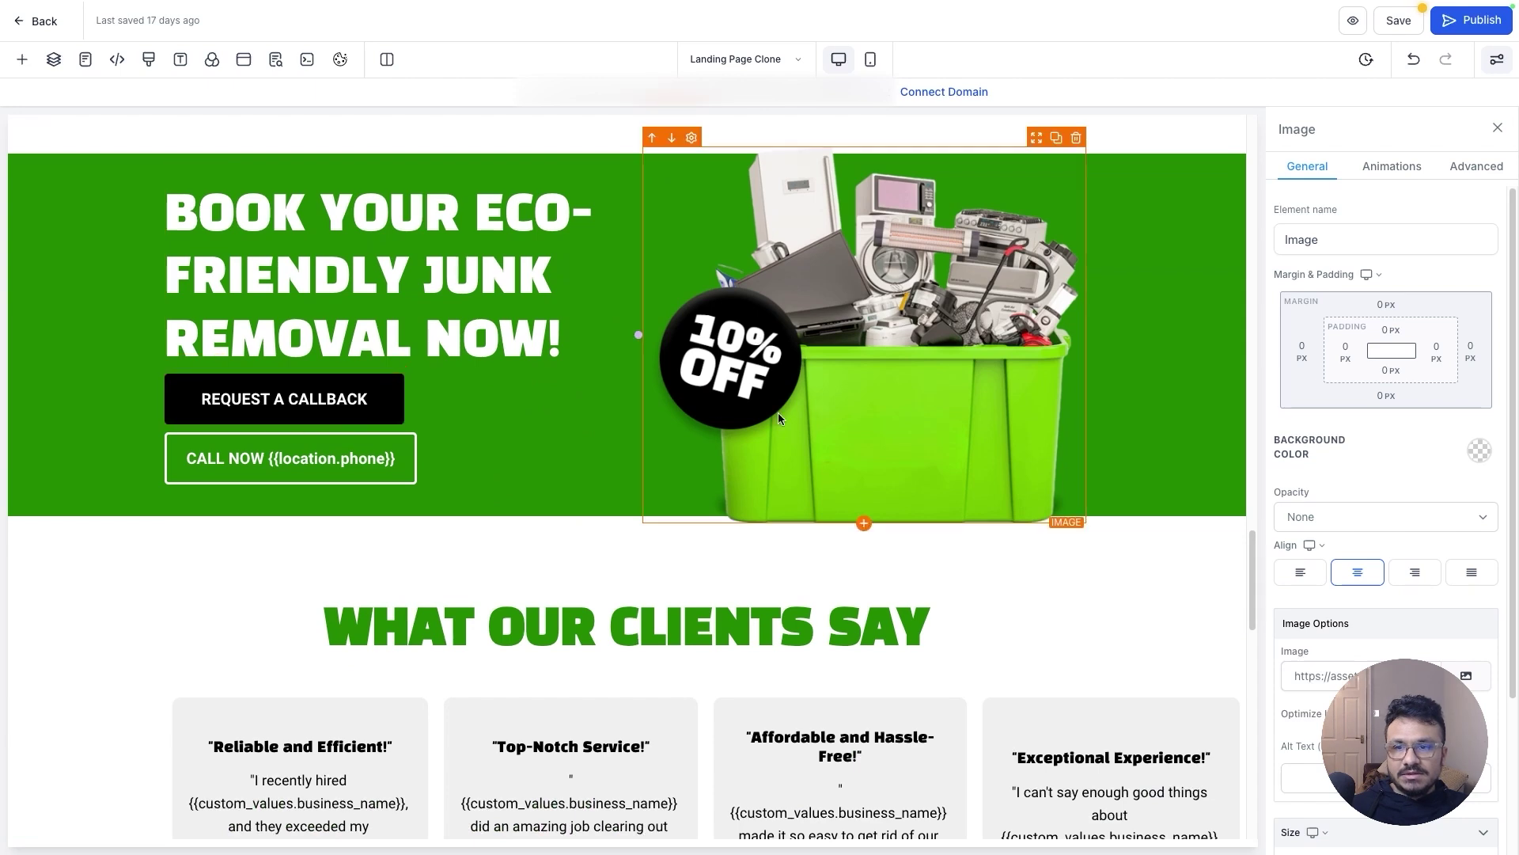
{"action": "scroll", "coordinate": [839, 485], "scroll_direction": "down", "scroll_amount": 4}
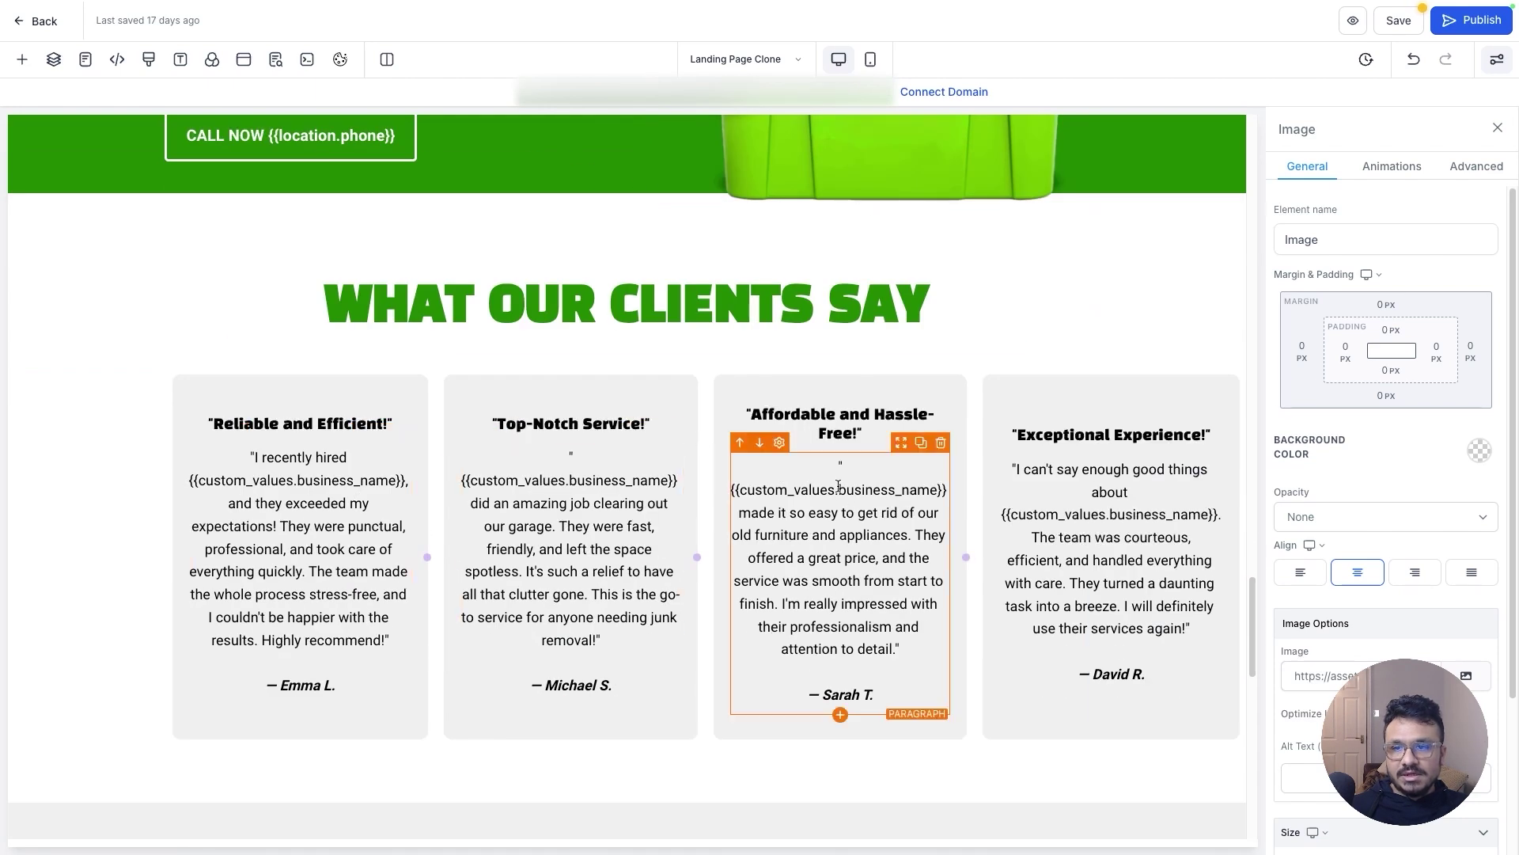
{"action": "scroll", "coordinate": [624, 486], "scroll_direction": "down", "scroll_amount": 1}
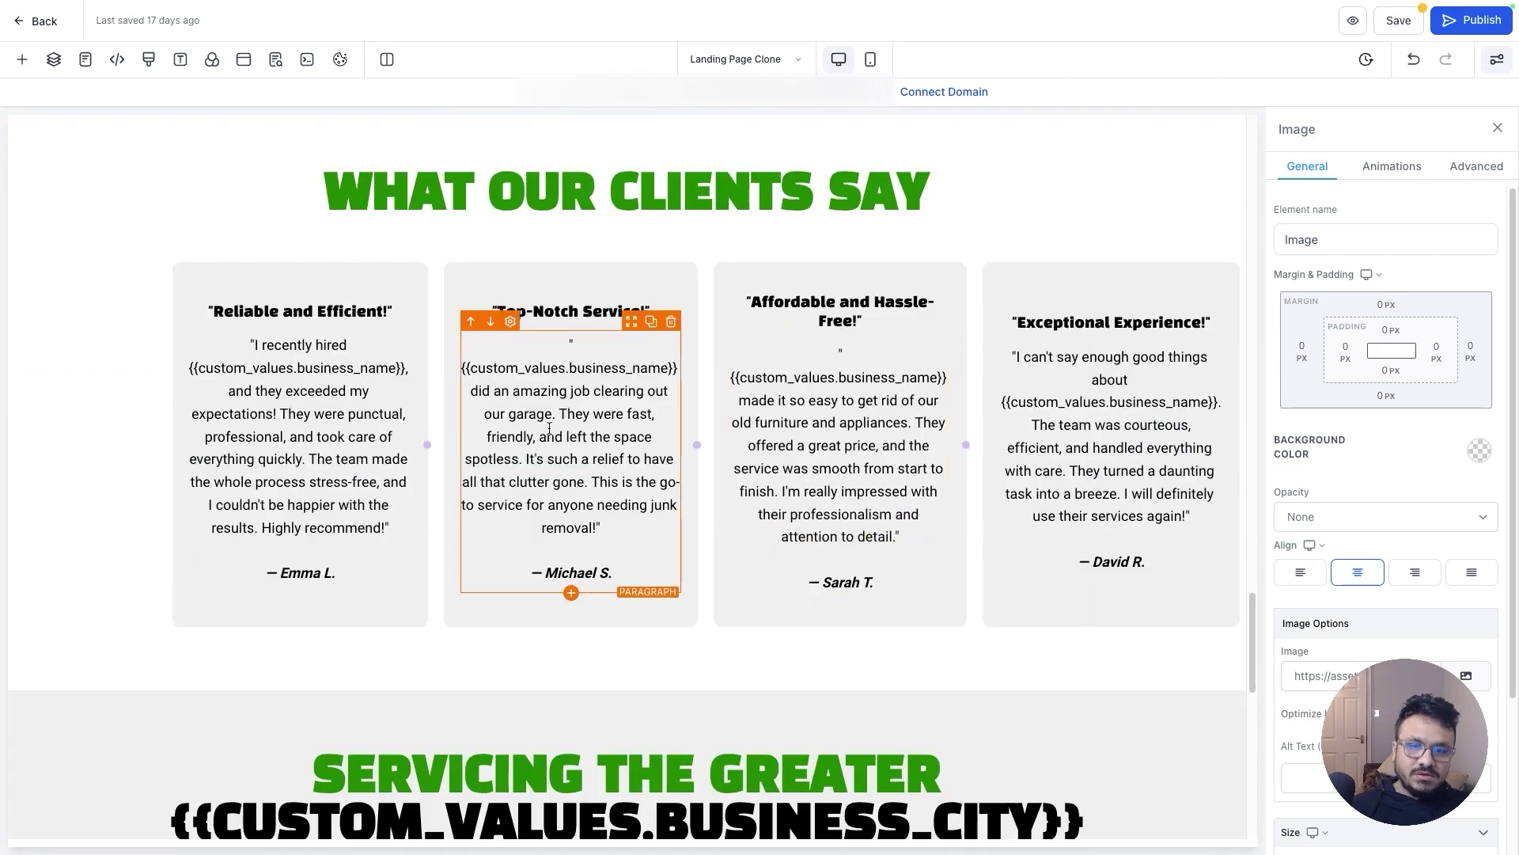
{"action": "scroll", "coordinate": [549, 428], "scroll_direction": "down", "scroll_amount": 5}
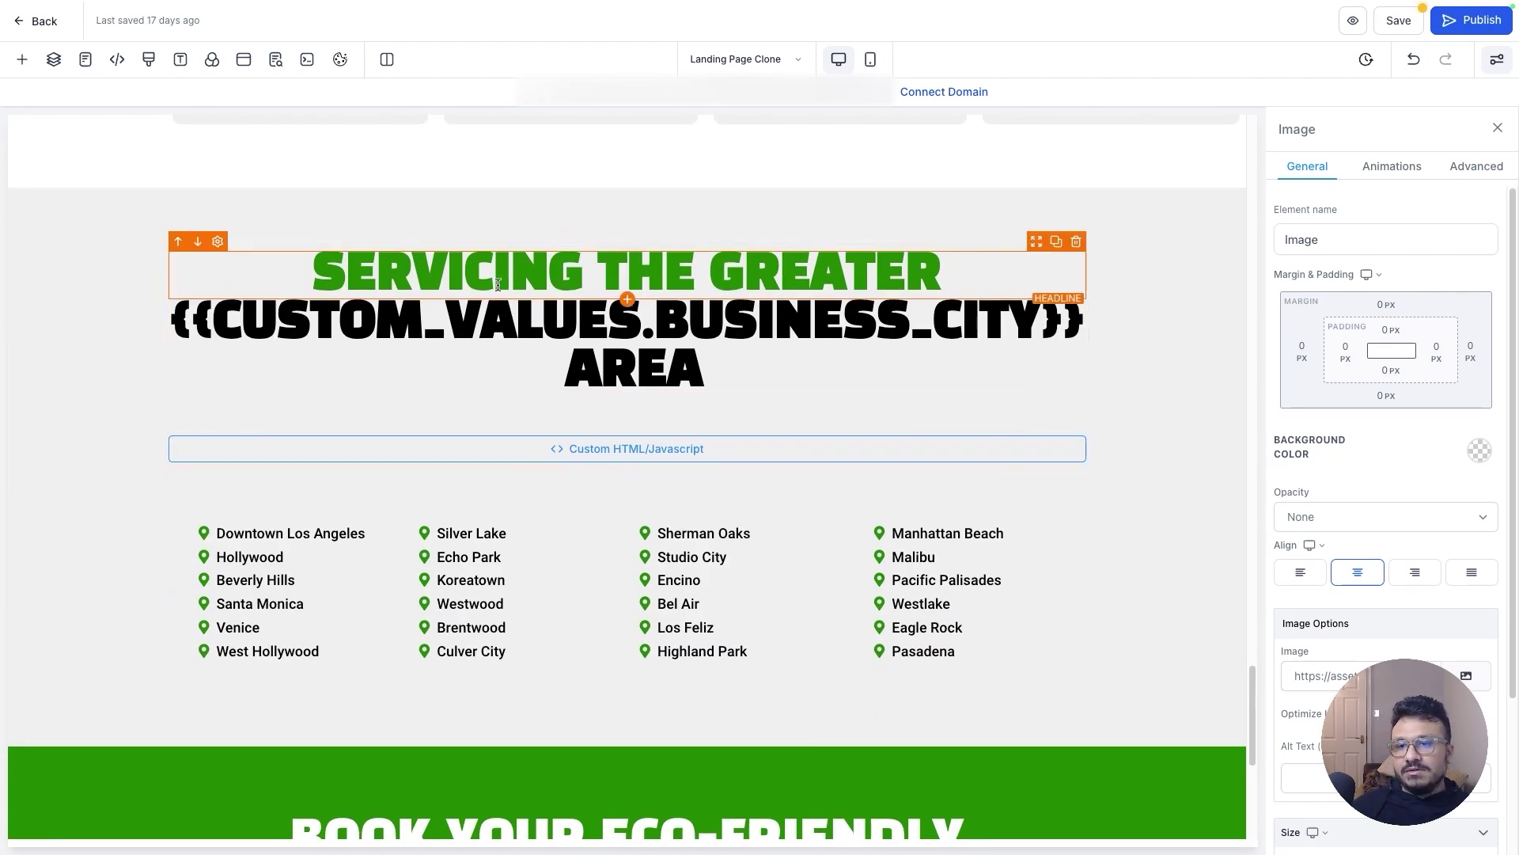
{"action": "left_click", "coordinate": [712, 452]}
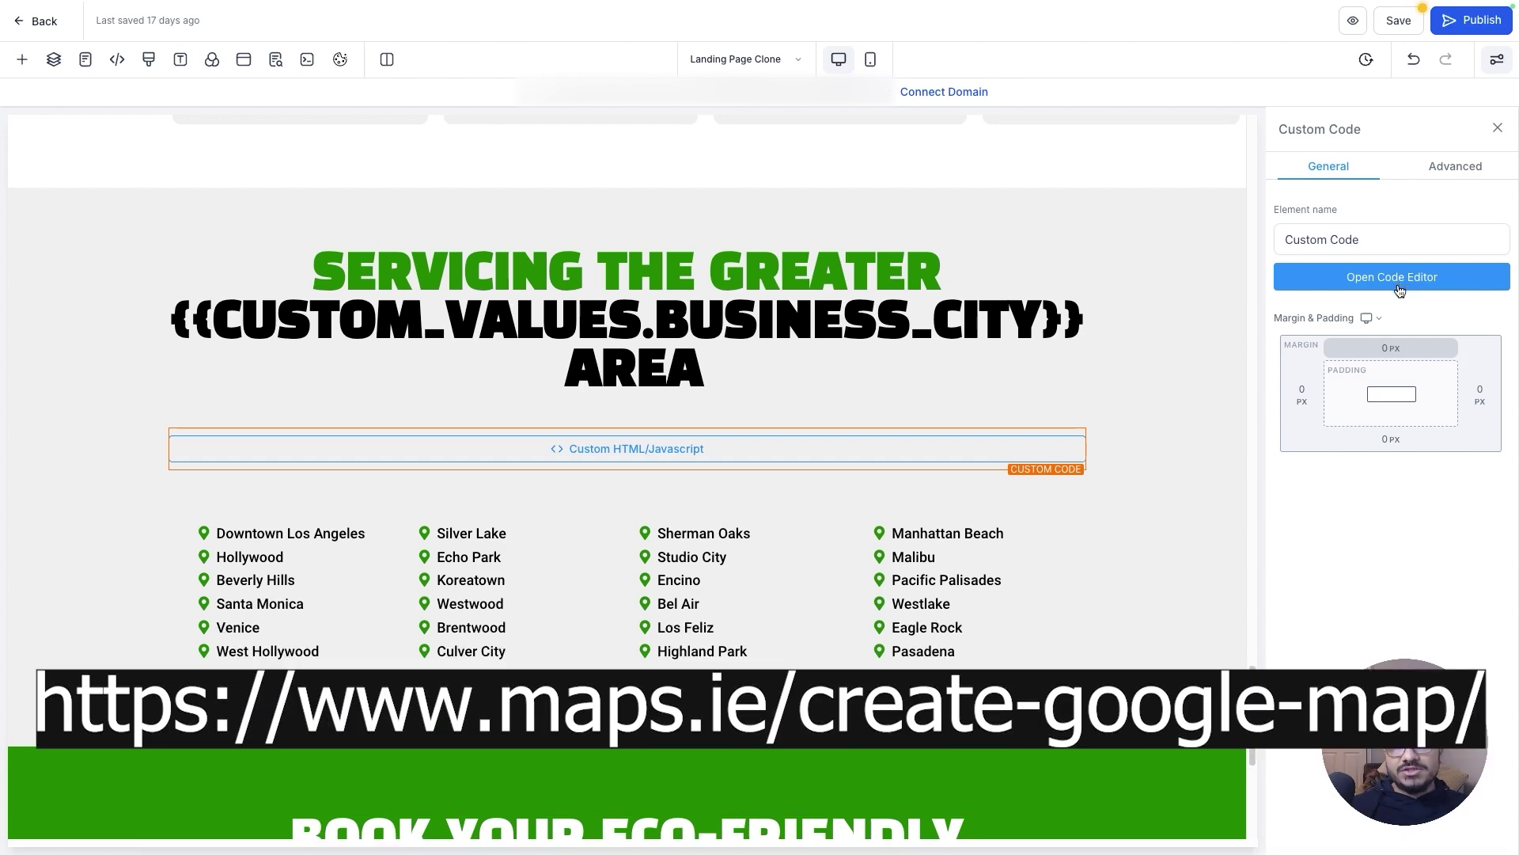
{"action": "left_click", "coordinate": [1399, 279]}
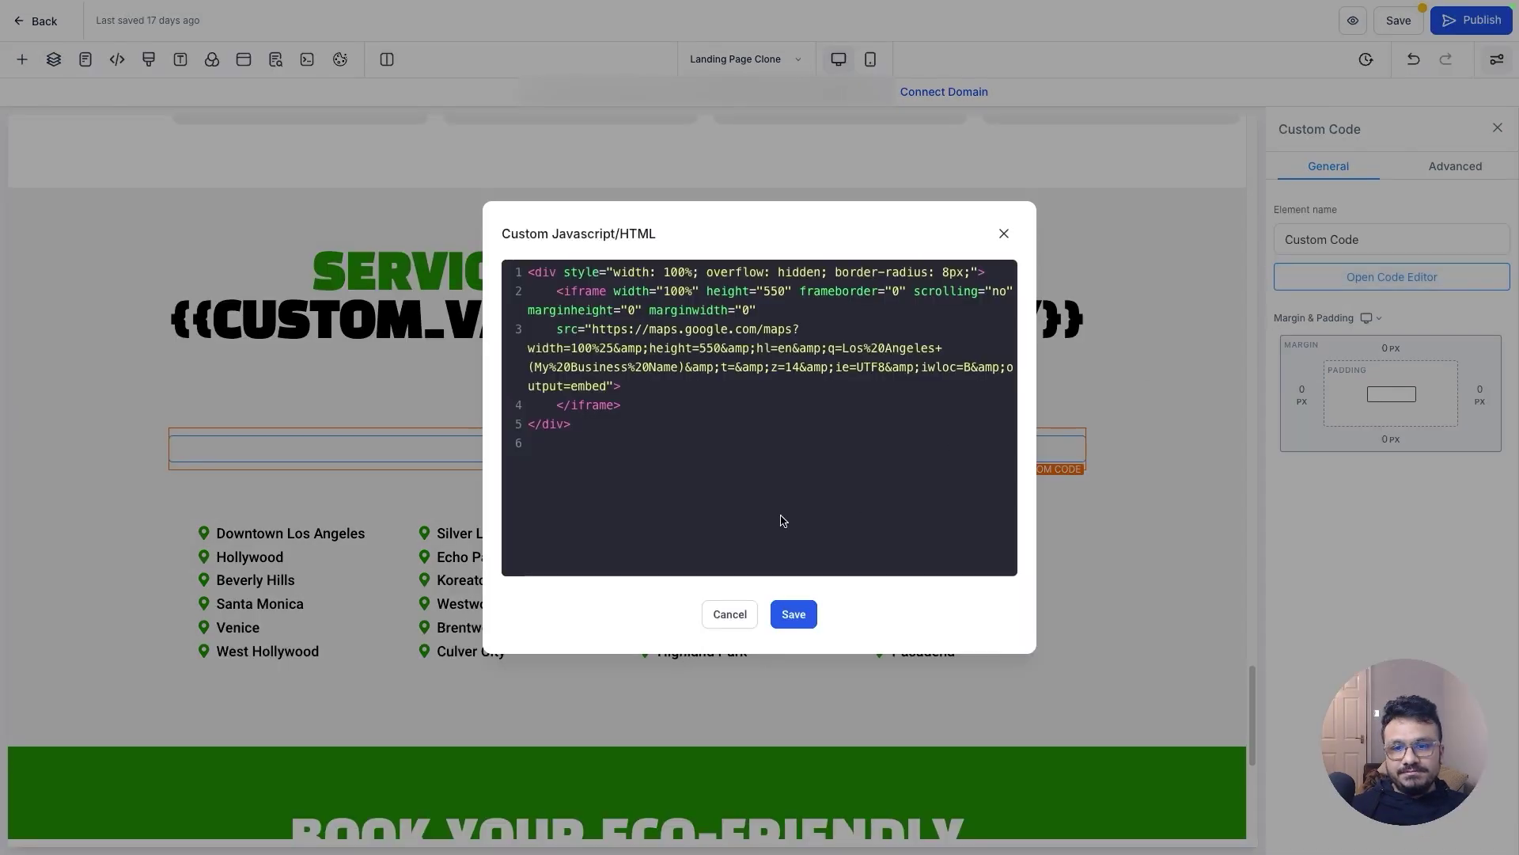
{"action": "left_click", "coordinate": [739, 624]}
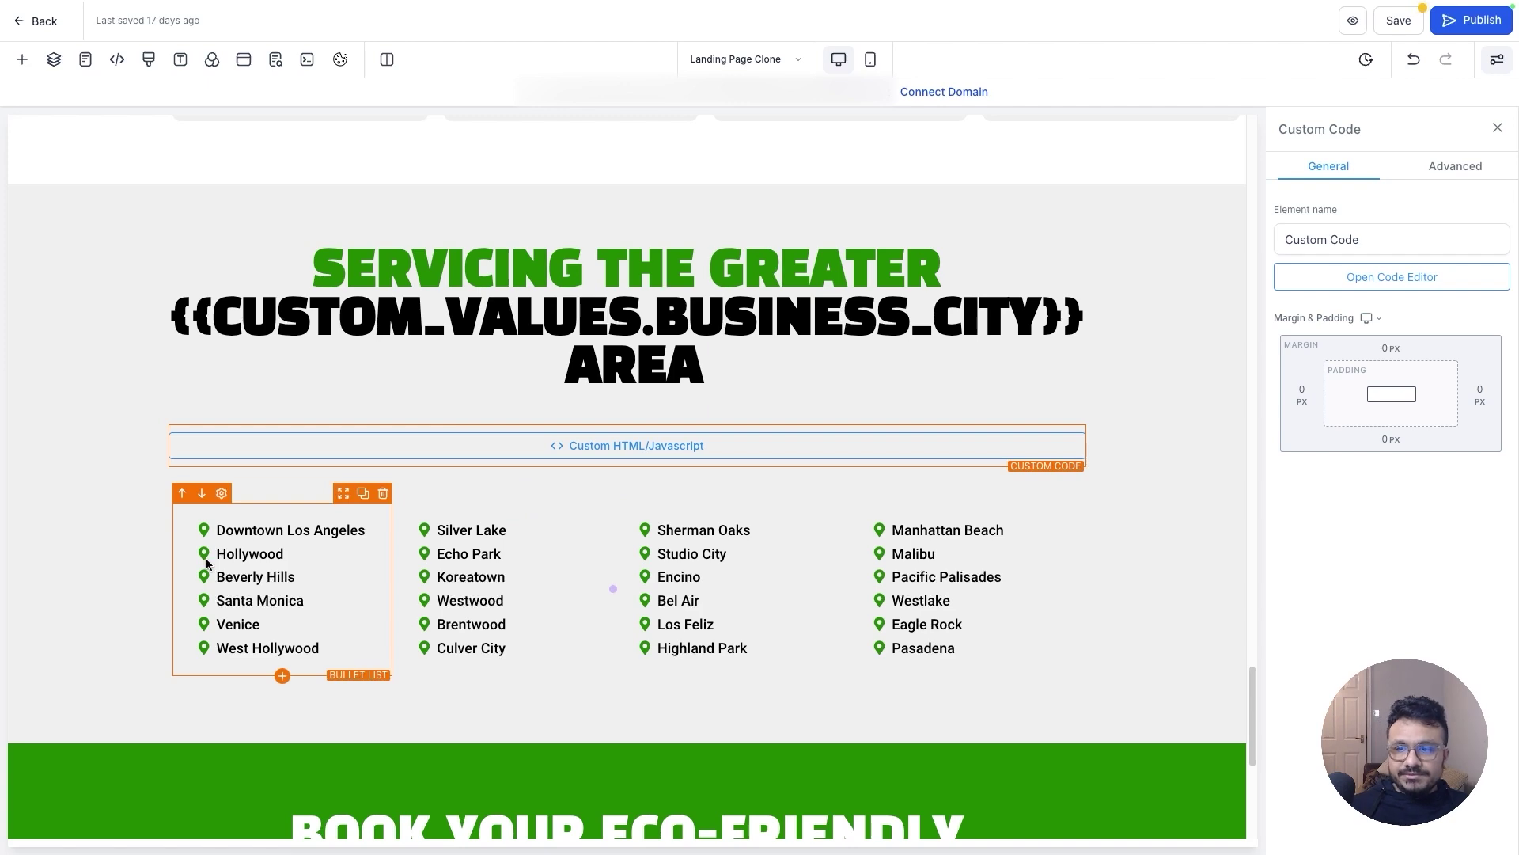
Inspect the neighbourhood lists, the booking headline, and the column holding both call buttons
{"action": "left_click", "coordinate": [251, 558]}
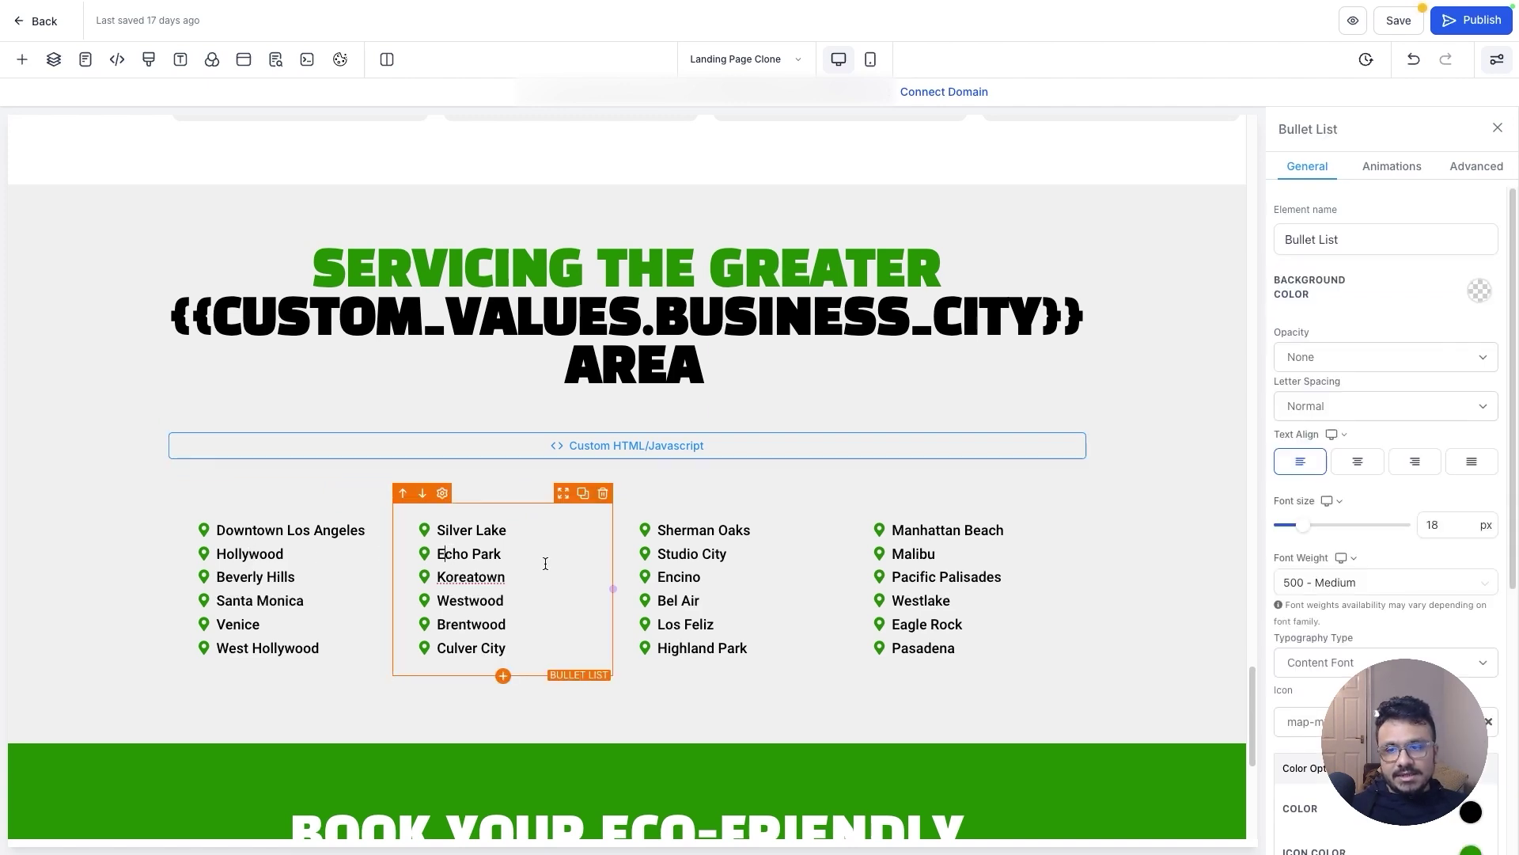
{"action": "left_click", "coordinate": [887, 563]}
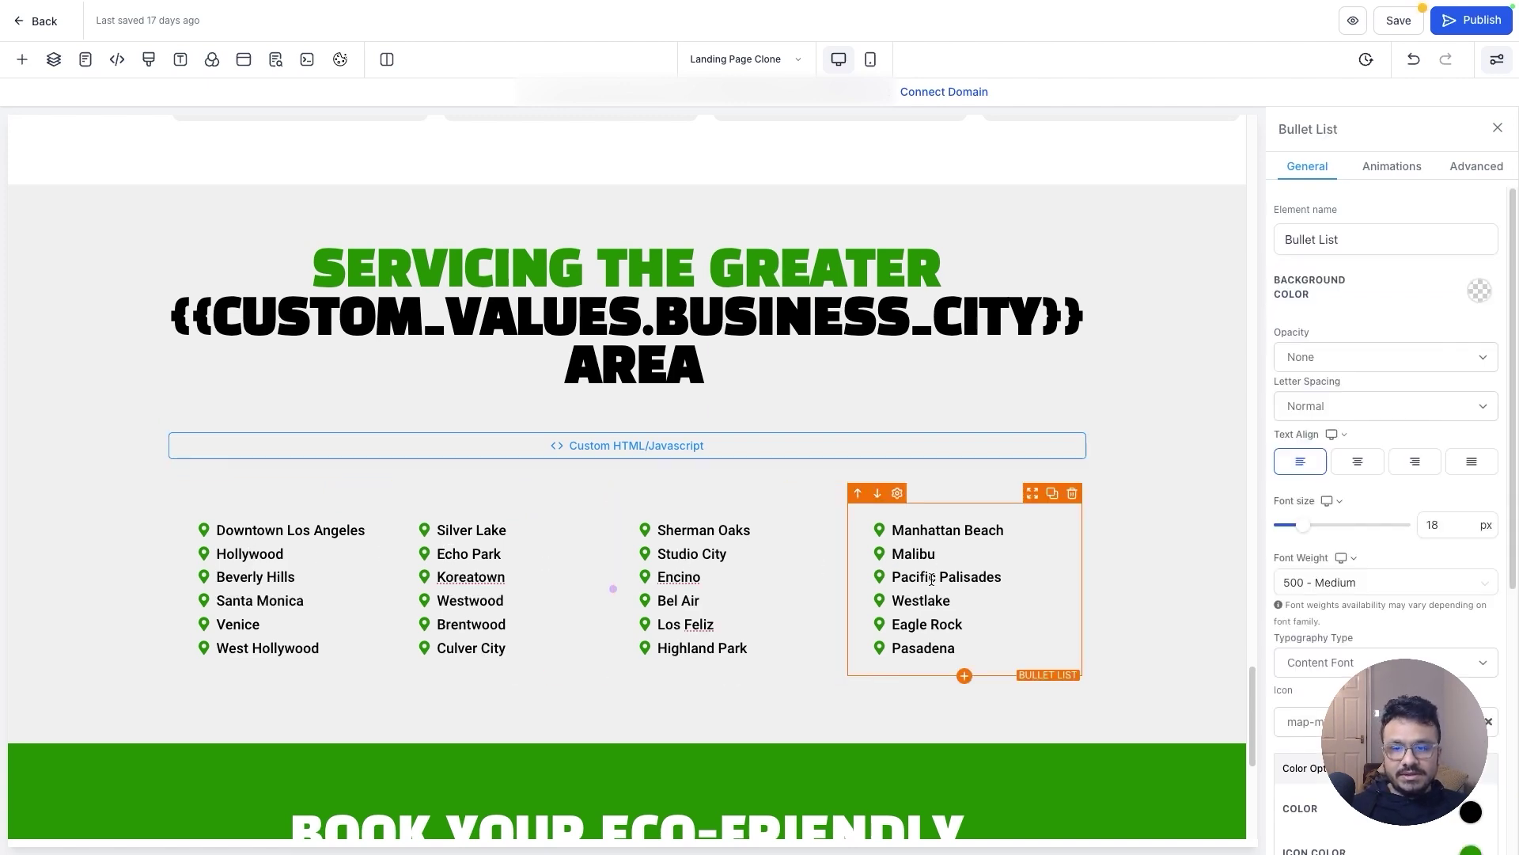
{"action": "scroll", "coordinate": [932, 579], "scroll_direction": "down", "scroll_amount": 5}
{"action": "scroll", "coordinate": [629, 522], "scroll_direction": "down", "scroll_amount": 2}
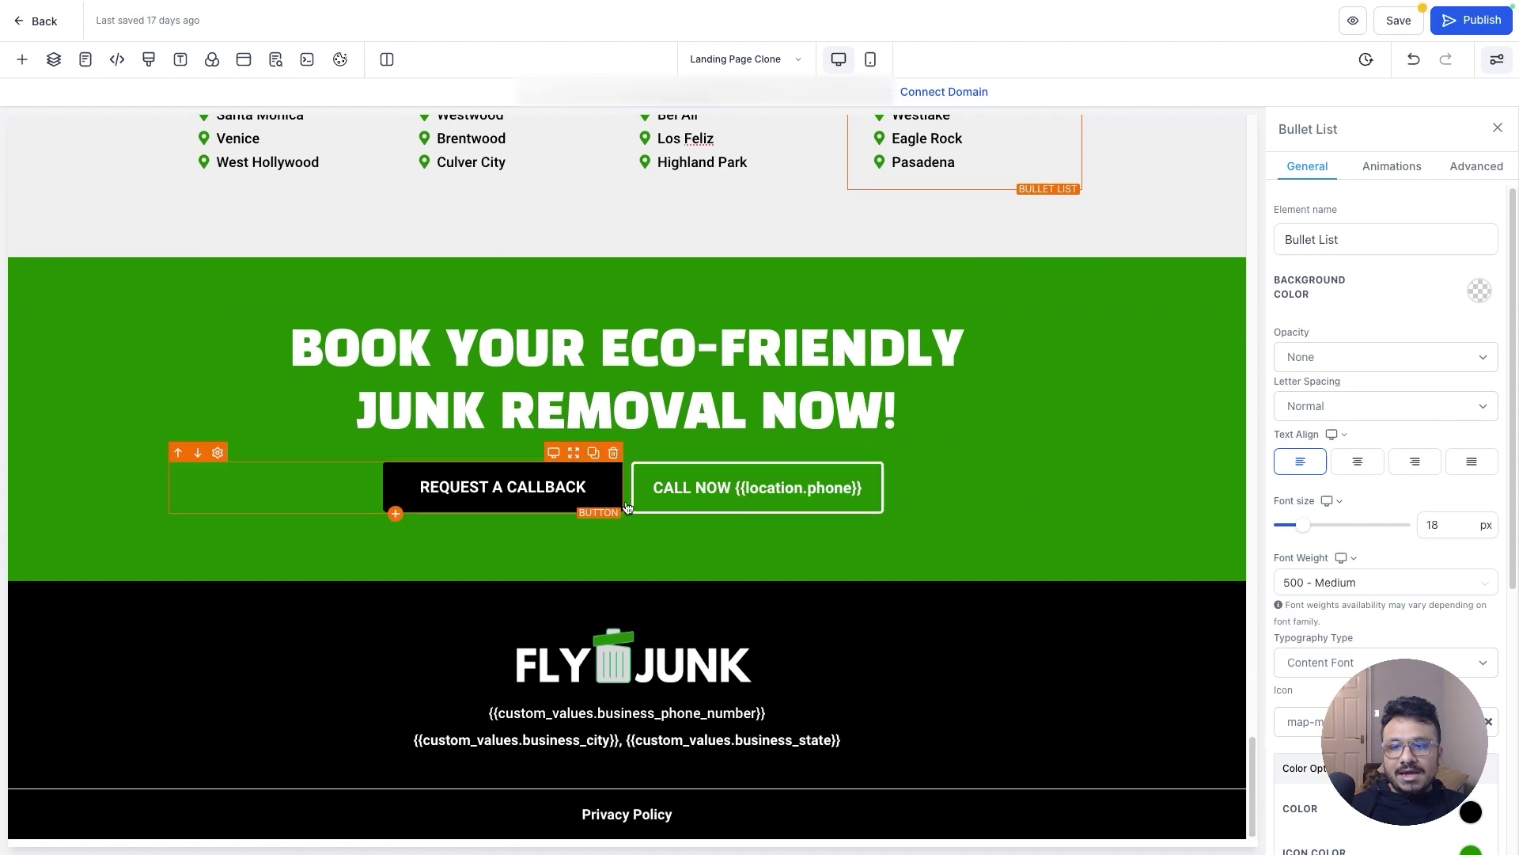
{"action": "left_click", "coordinate": [557, 354]}
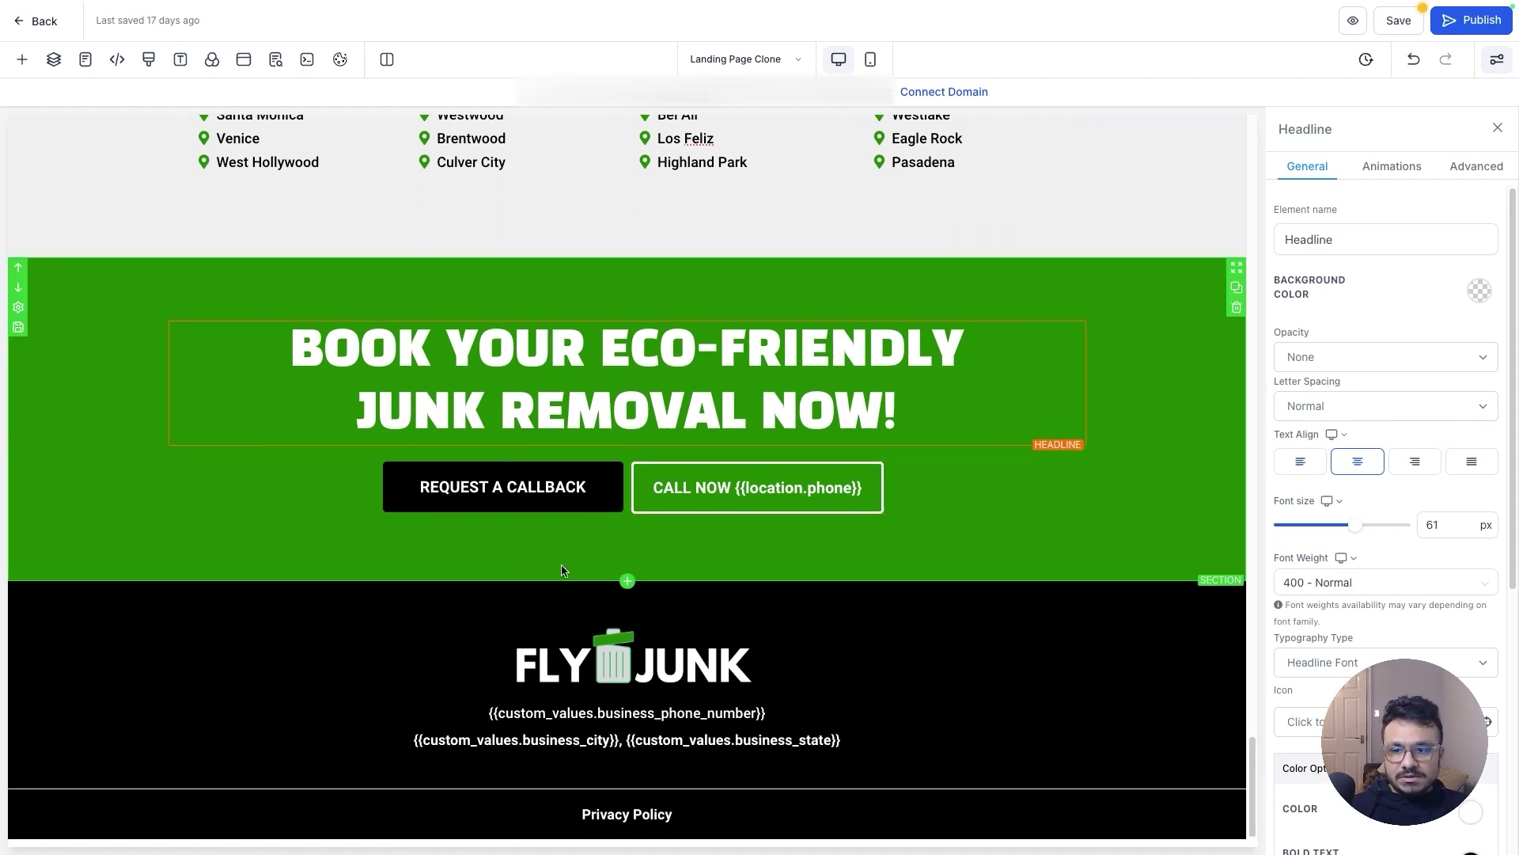
{"action": "left_click", "coordinate": [670, 518]}
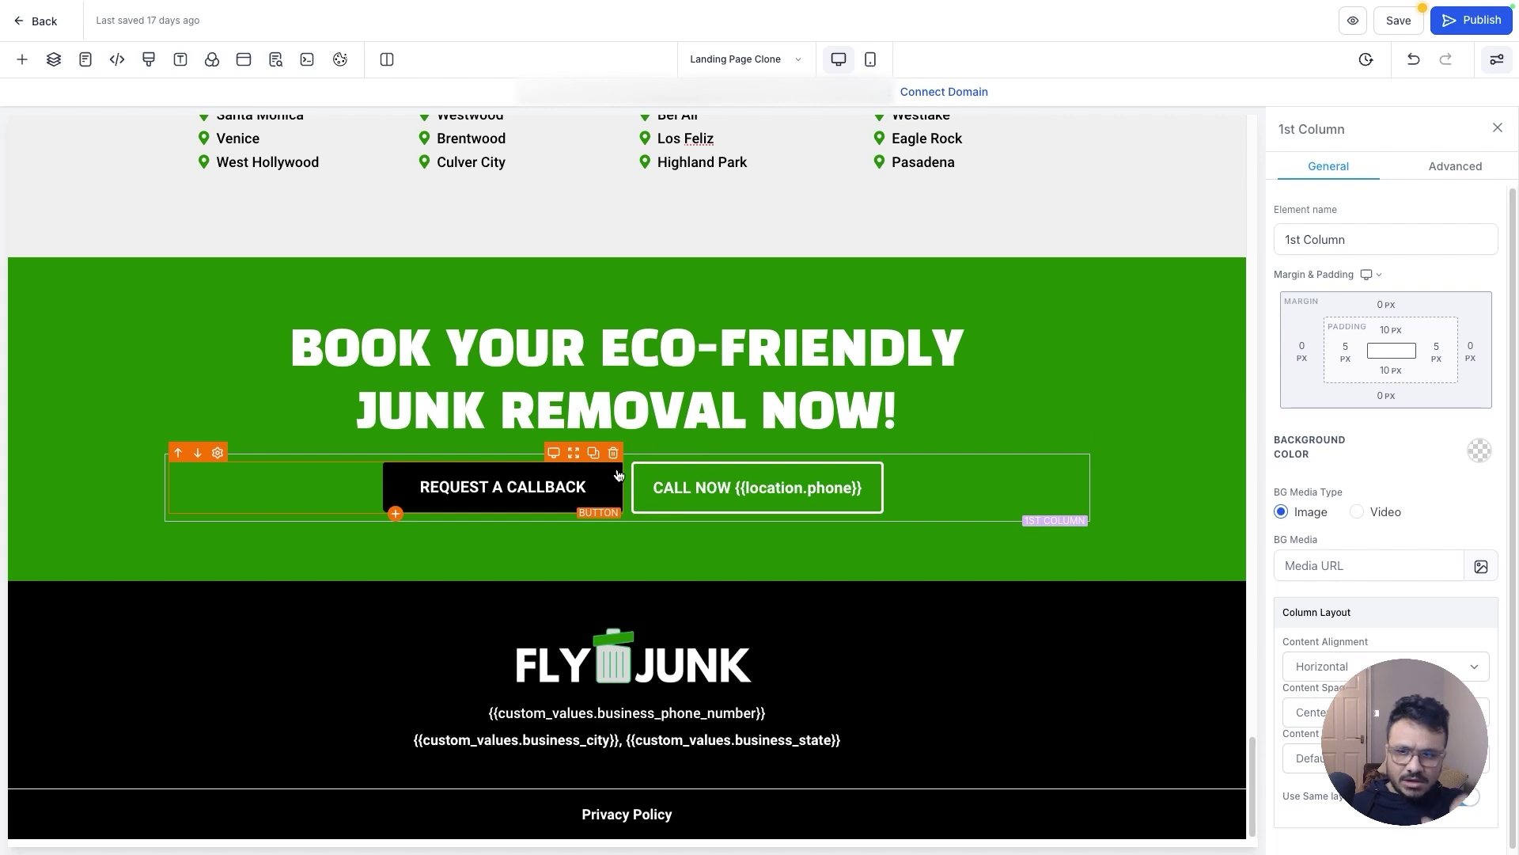
Set the 1st Column's content alignment to Horizontal so both buttons sit side by side
{"action": "scroll", "coordinate": [1303, 614], "scroll_direction": "down", "scroll_amount": 1}
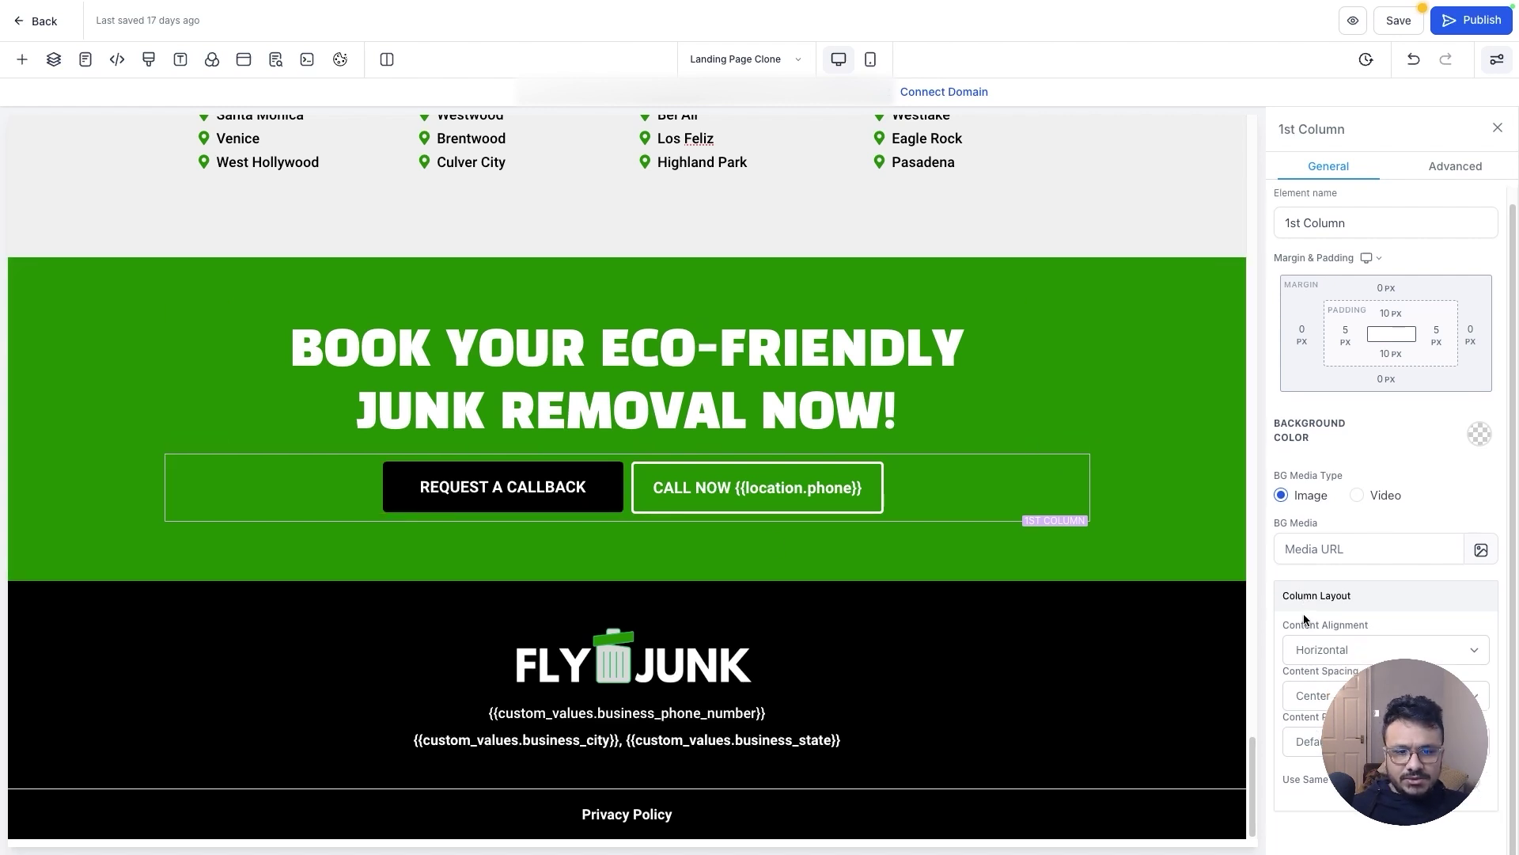
{"action": "left_click", "coordinate": [1311, 654]}
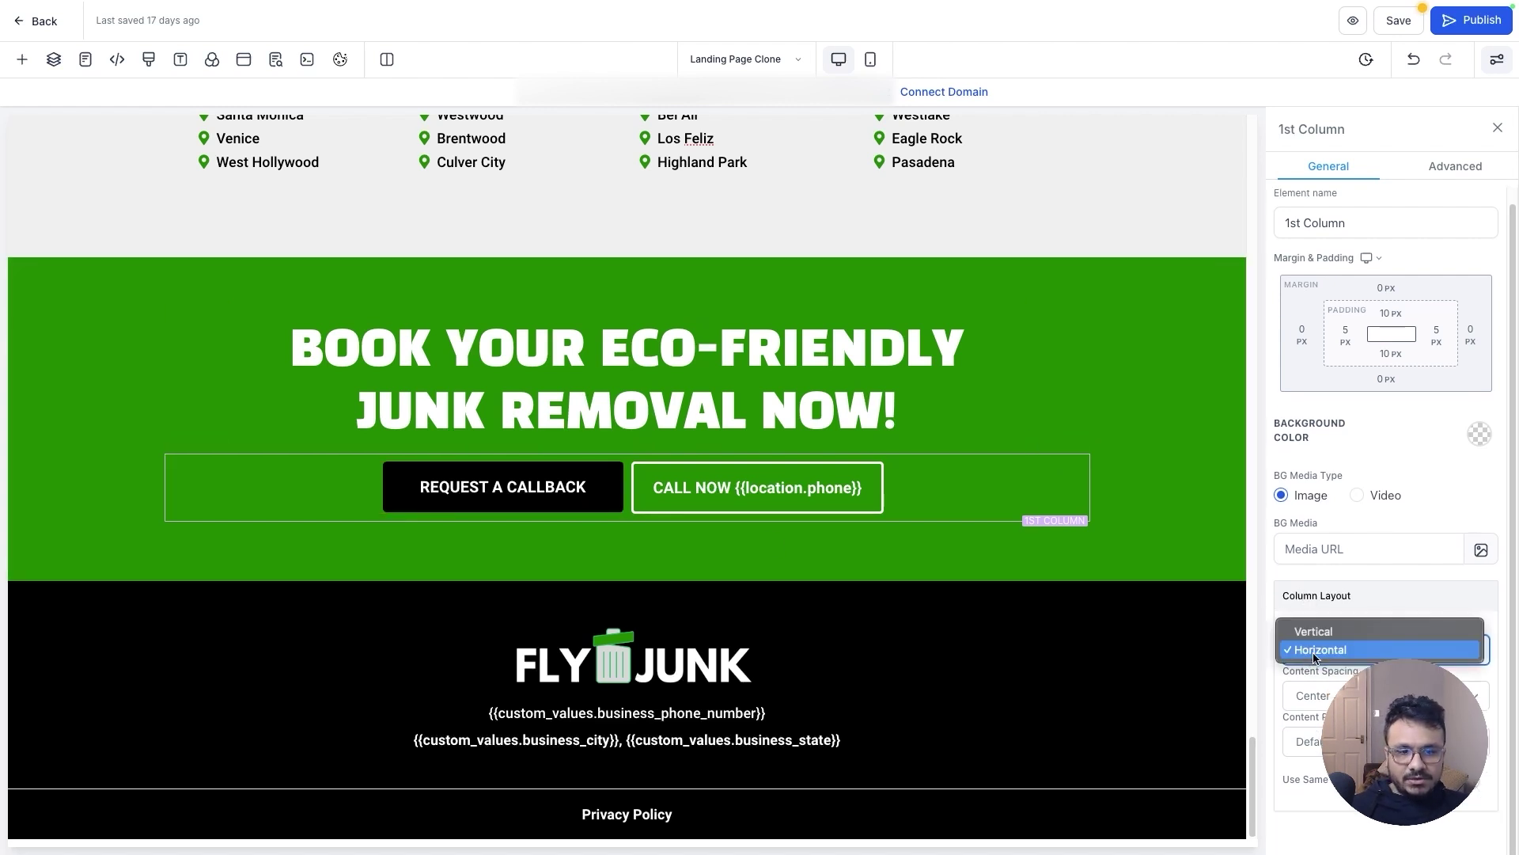
{"action": "left_click", "coordinate": [1313, 632]}
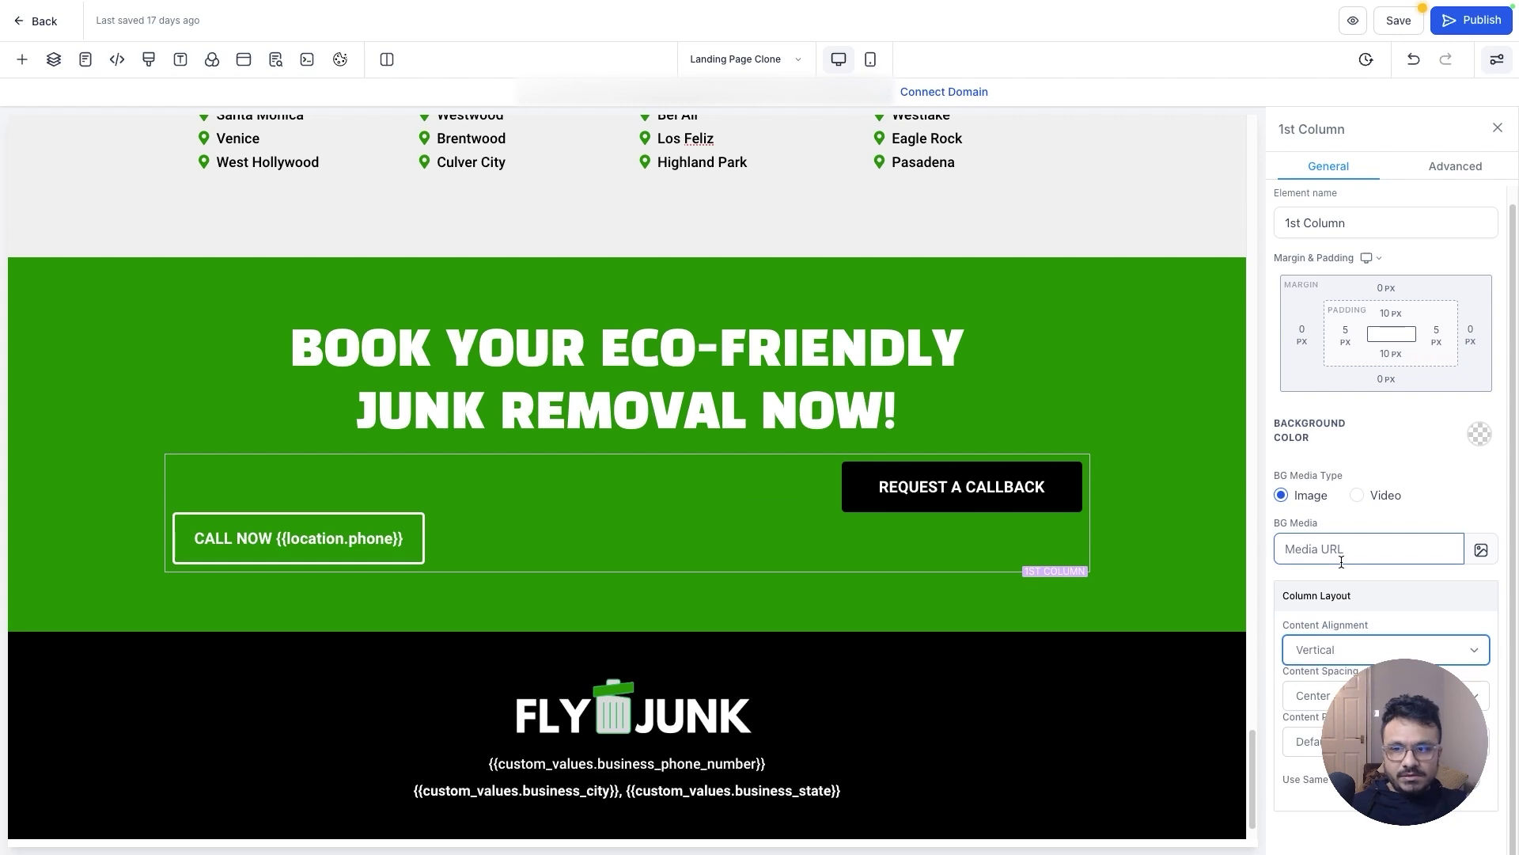
{"action": "left_click", "coordinate": [1329, 657]}
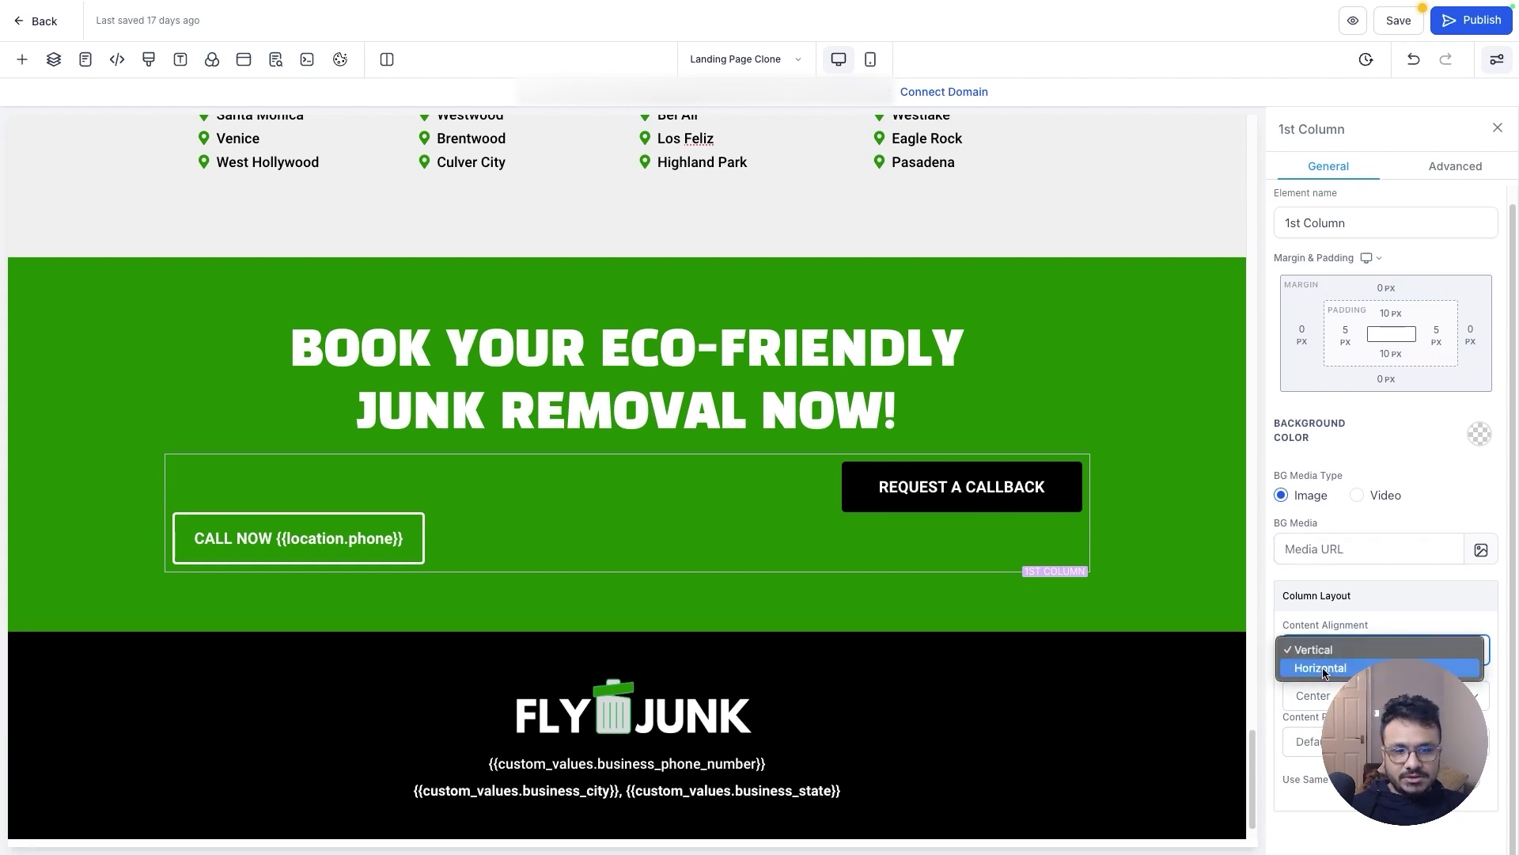
{"action": "left_click", "coordinate": [1327, 667]}
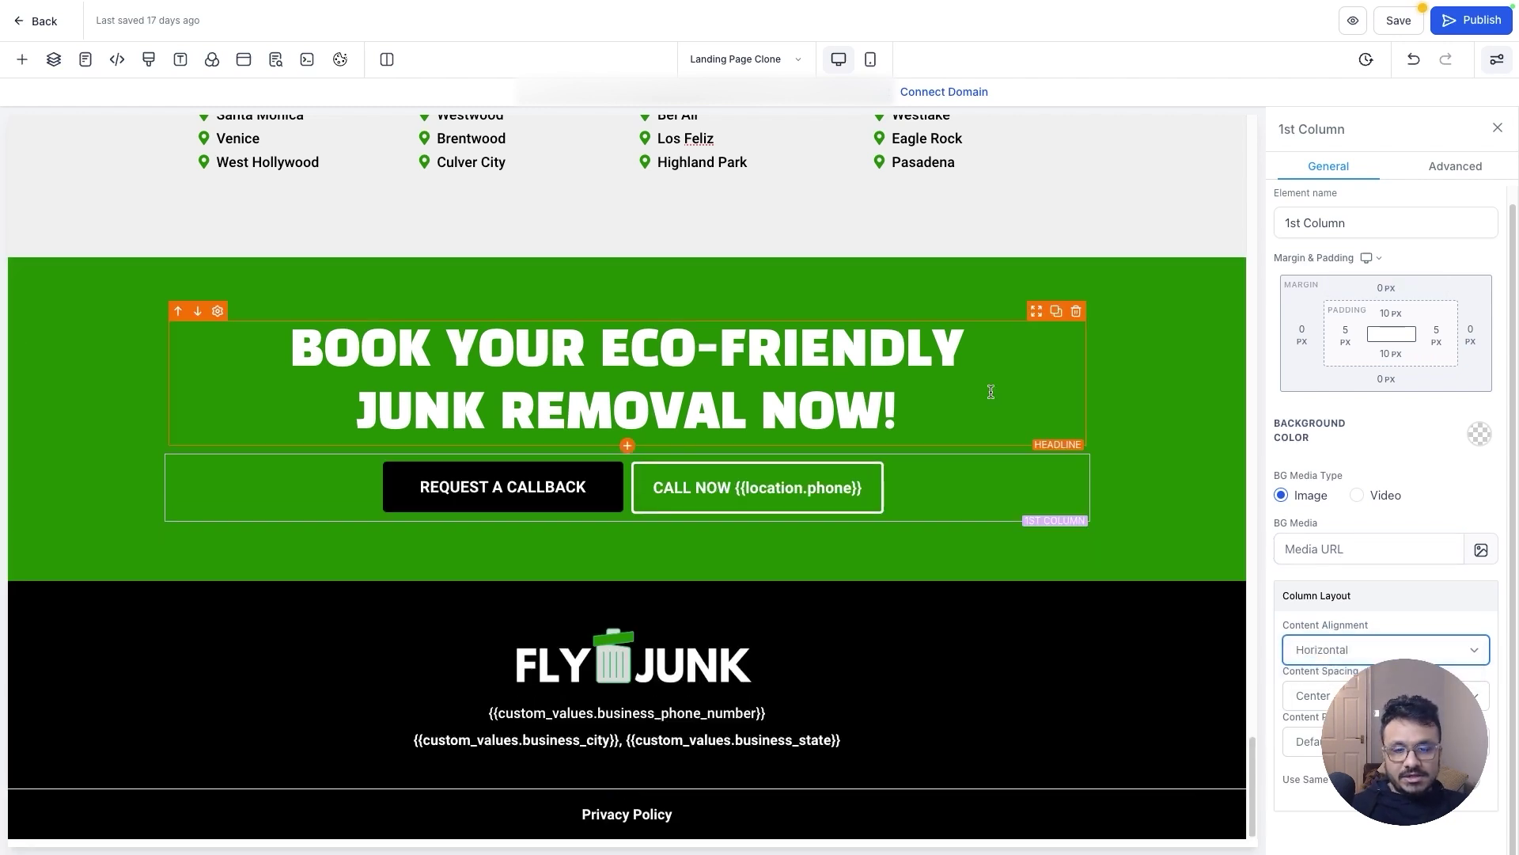
Preview the live FLY JUNK page in a new tab, scroll through it, and bring up the page's context menu
{"action": "left_click", "coordinate": [678, 107]}
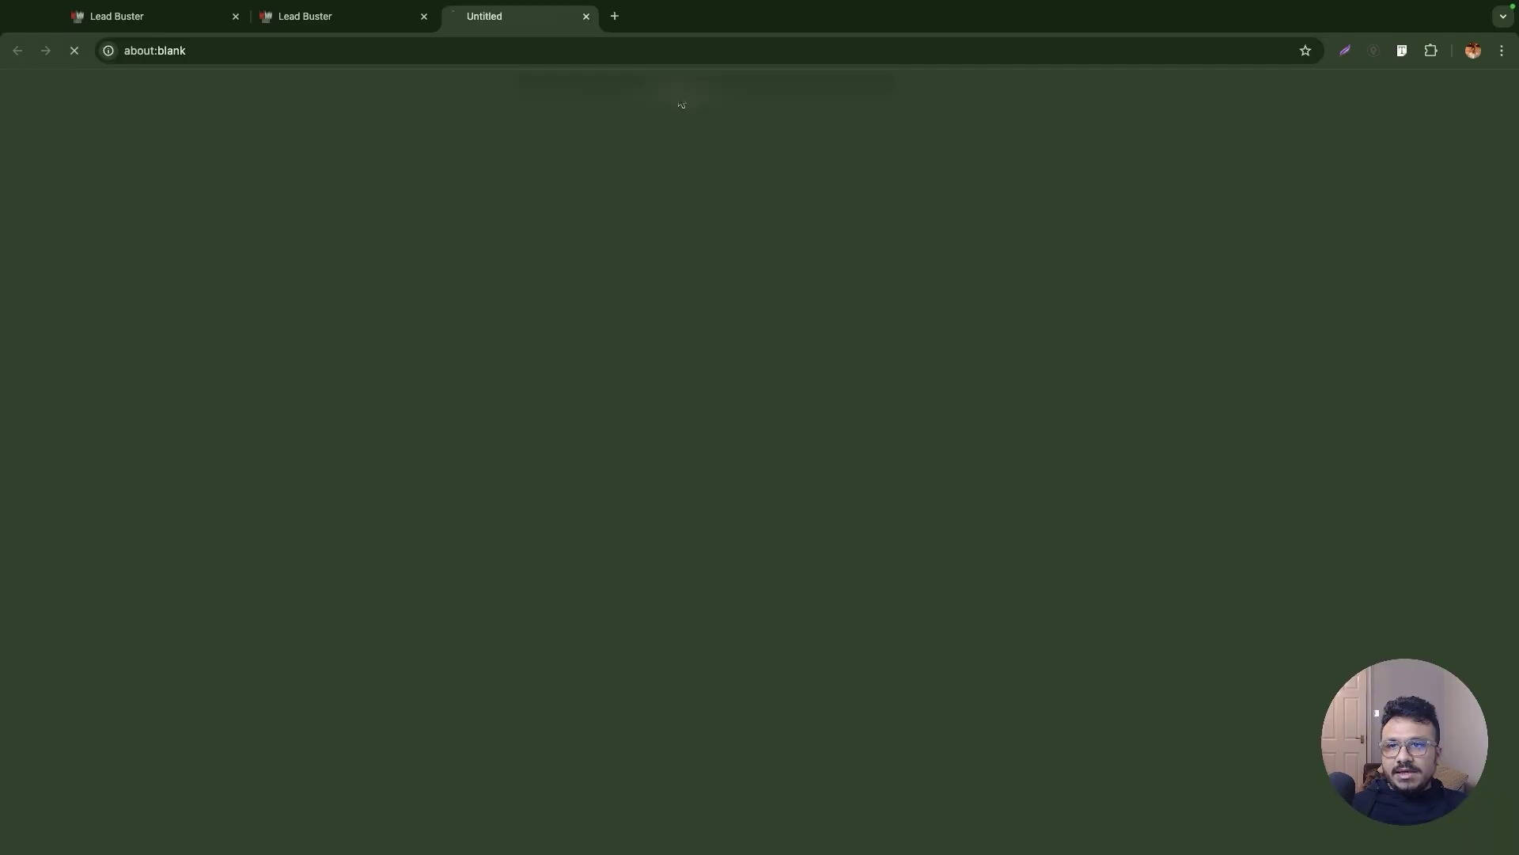
{"action": "scroll", "coordinate": [574, 230], "scroll_direction": "down", "scroll_amount": 8}
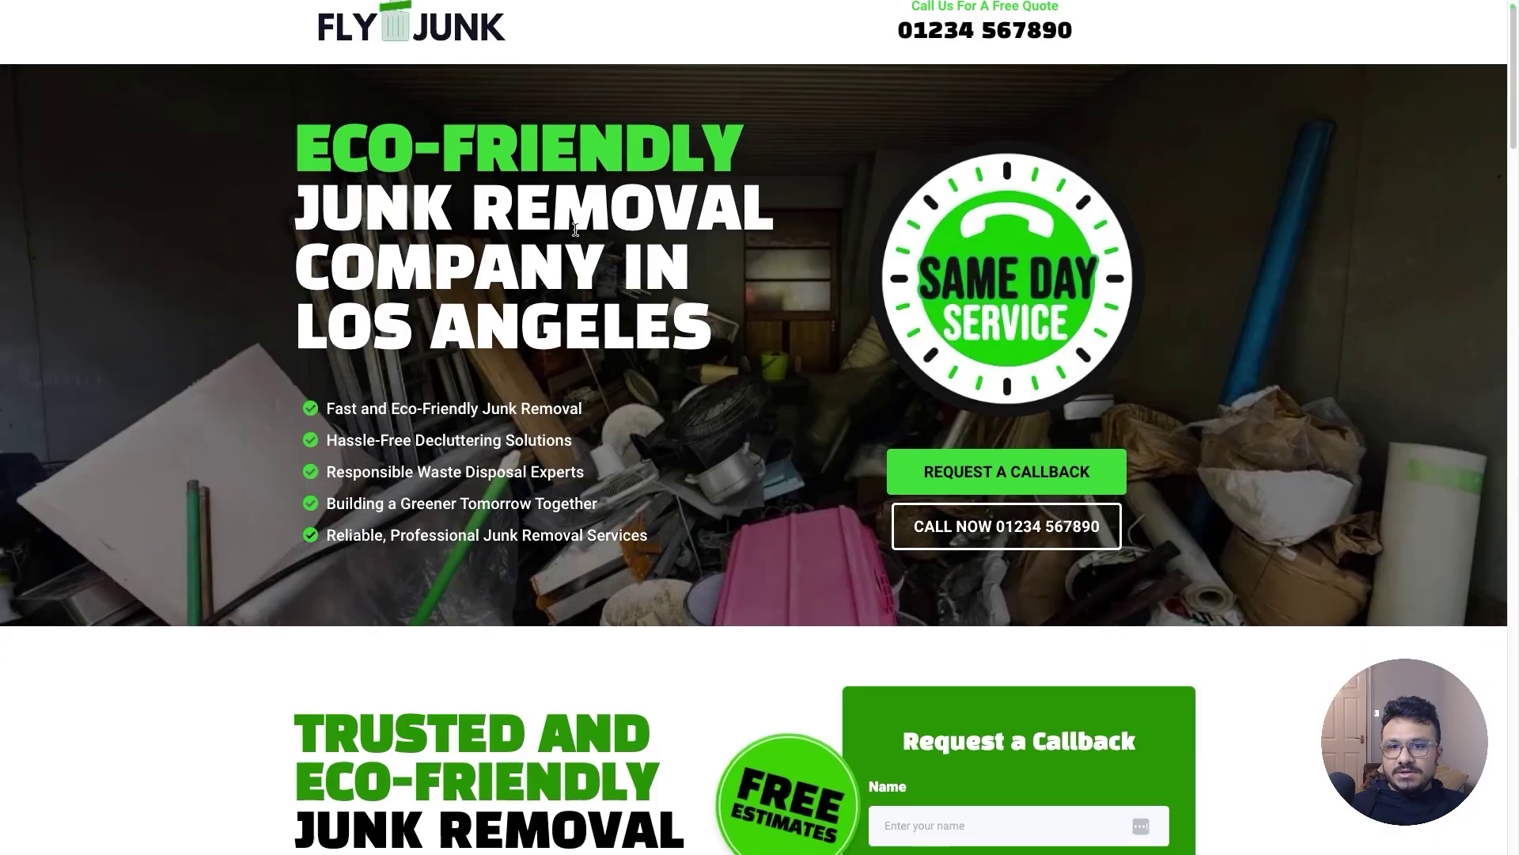
{"action": "scroll", "coordinate": [575, 231], "scroll_direction": "down", "scroll_amount": 20}
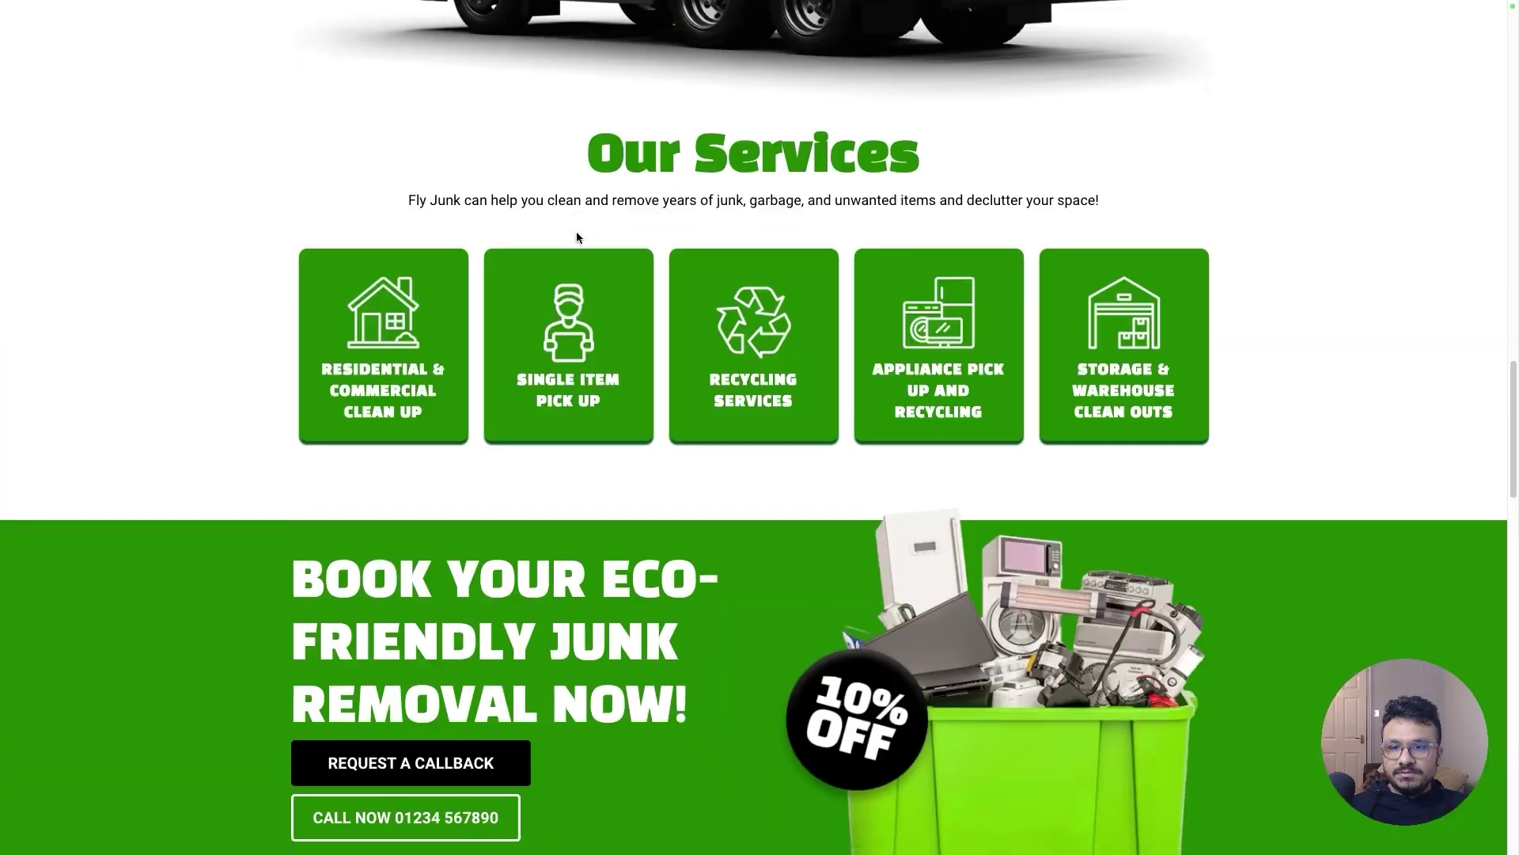
{"action": "scroll", "coordinate": [577, 234], "scroll_direction": "down", "scroll_amount": 6}
{"action": "scroll", "coordinate": [578, 237], "scroll_direction": "up", "scroll_amount": 20}
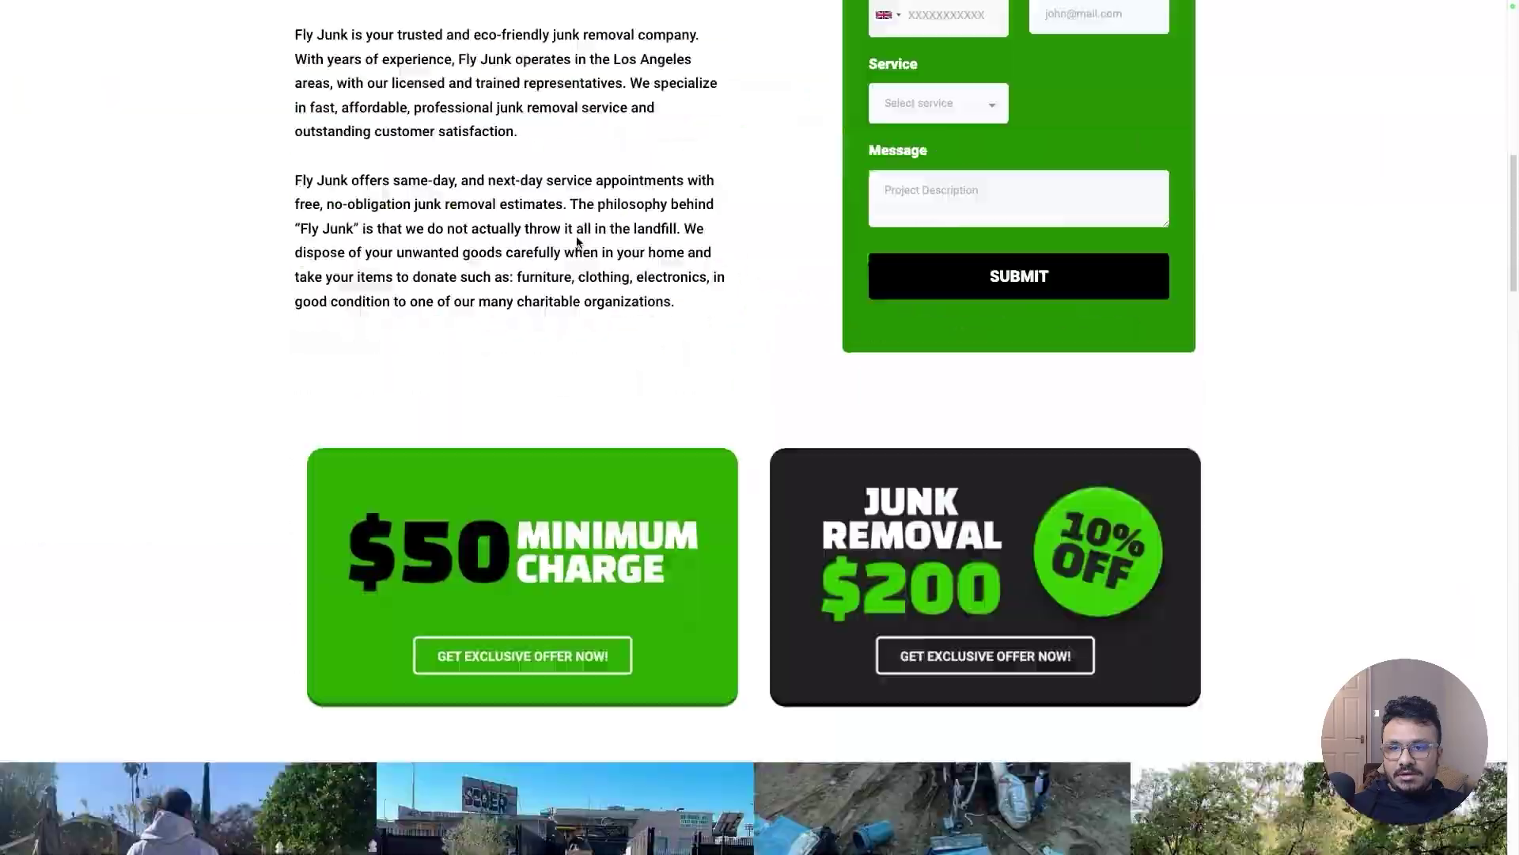
{"action": "scroll", "coordinate": [578, 241], "scroll_direction": "down", "scroll_amount": 15}
{"action": "scroll", "coordinate": [578, 241], "scroll_direction": "down", "scroll_amount": 15}
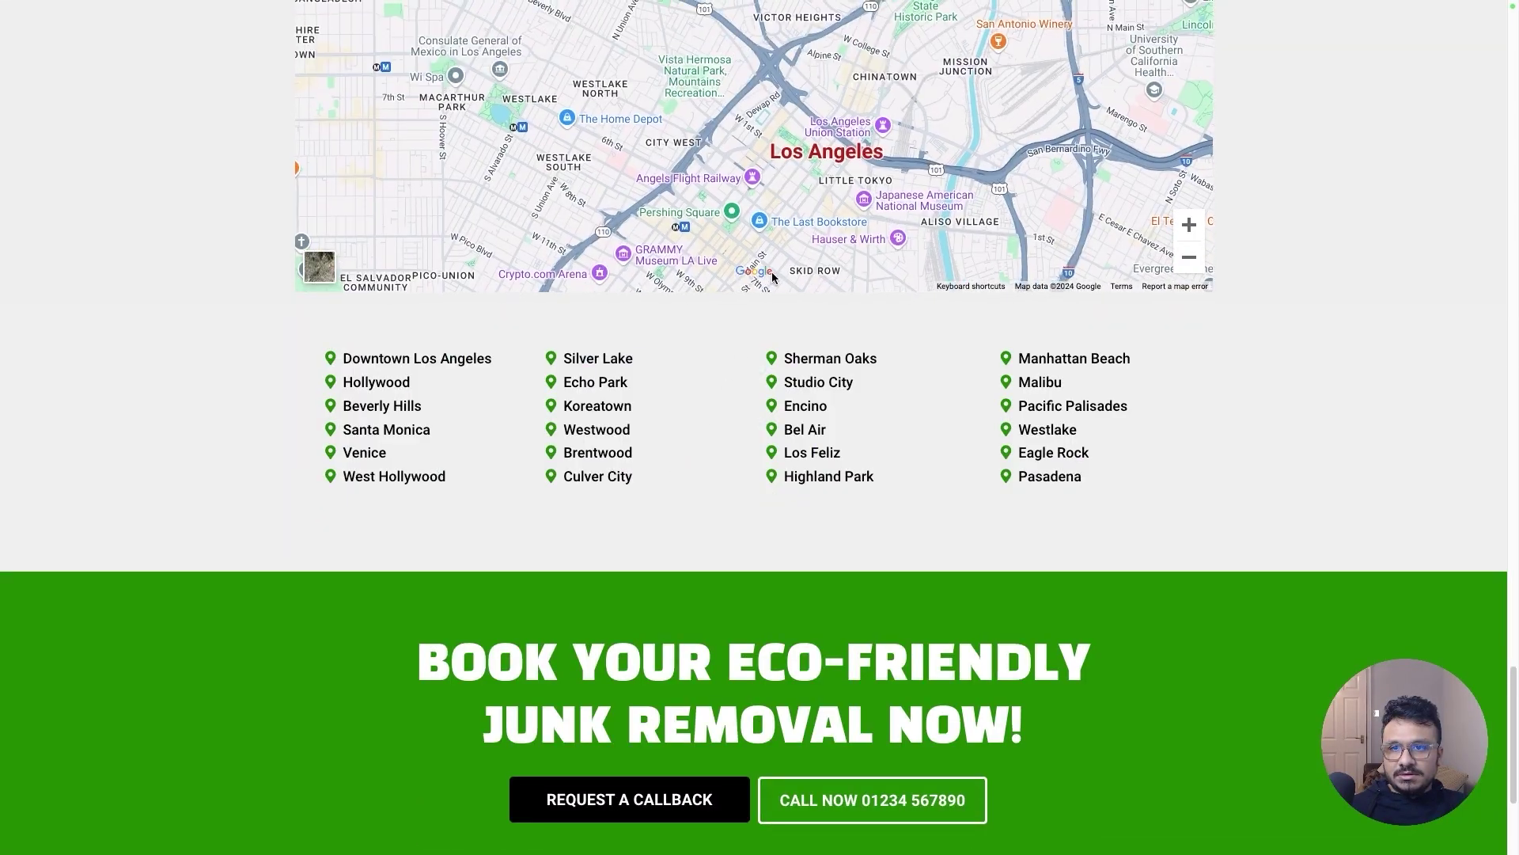
{"action": "left_click_drag", "start_coordinate": [709, 344], "coordinate": [715, 427]}
{"action": "scroll", "coordinate": [715, 427], "scroll_direction": "up", "scroll_amount": 7}
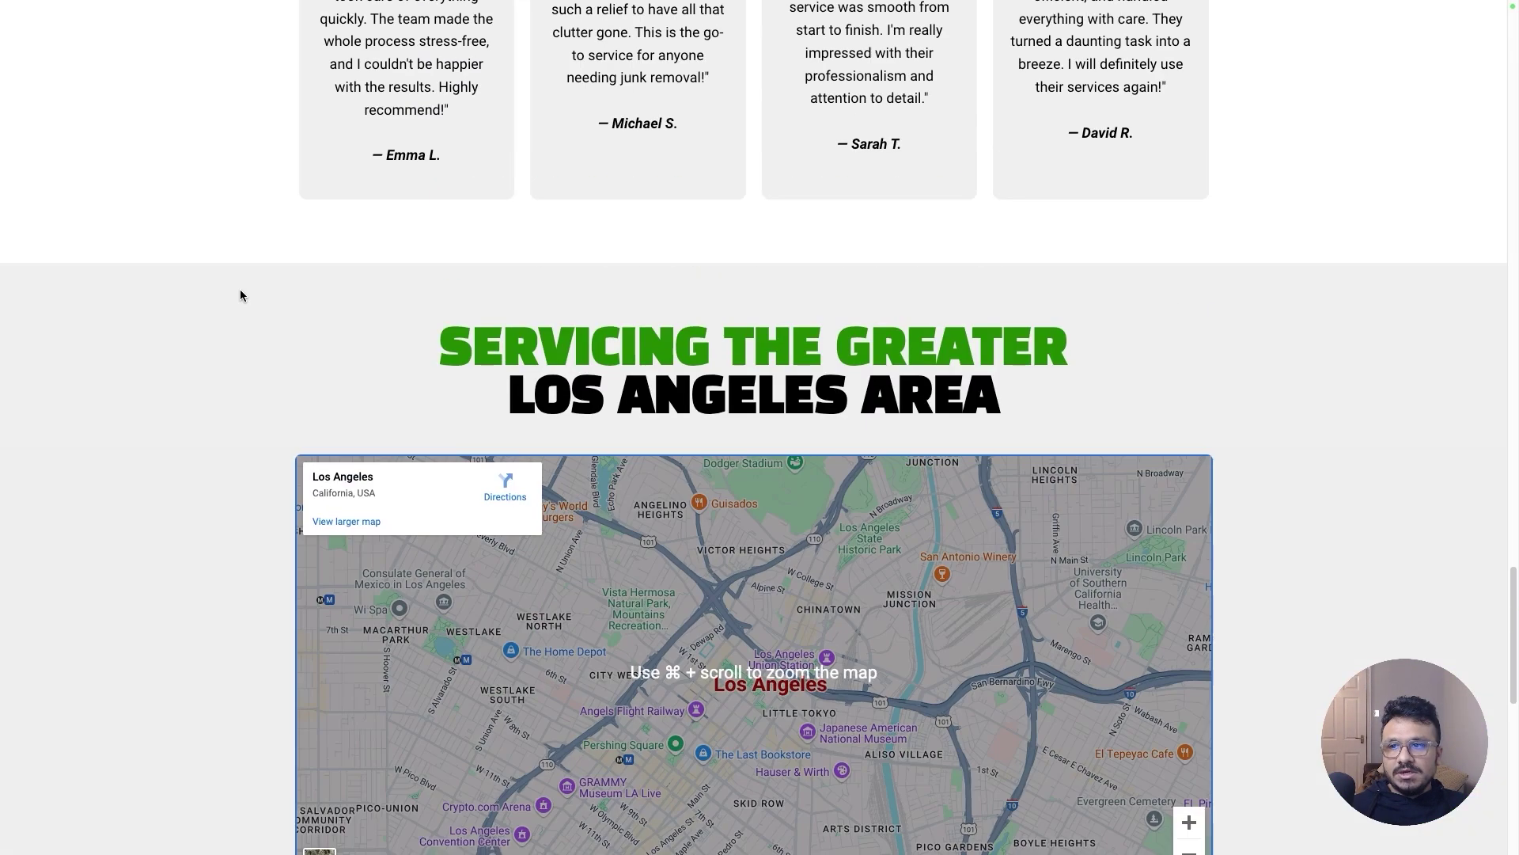
{"action": "right_click", "coordinate": [240, 296]}
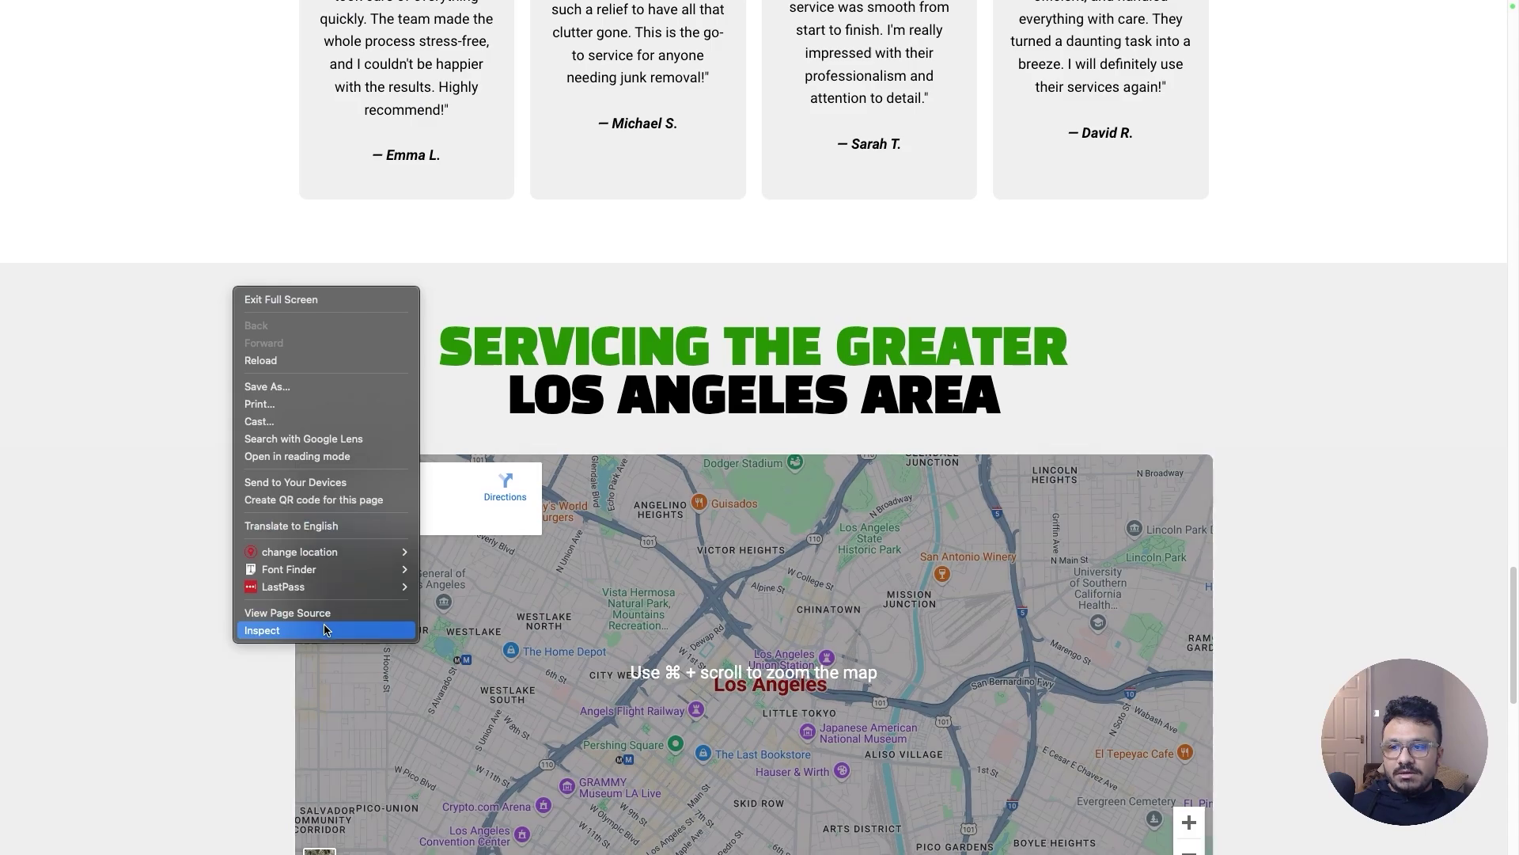
{"action": "left_click", "coordinate": [588, 264]}
{"action": "scroll", "coordinate": [563, 342], "scroll_direction": "up", "scroll_amount": 10}
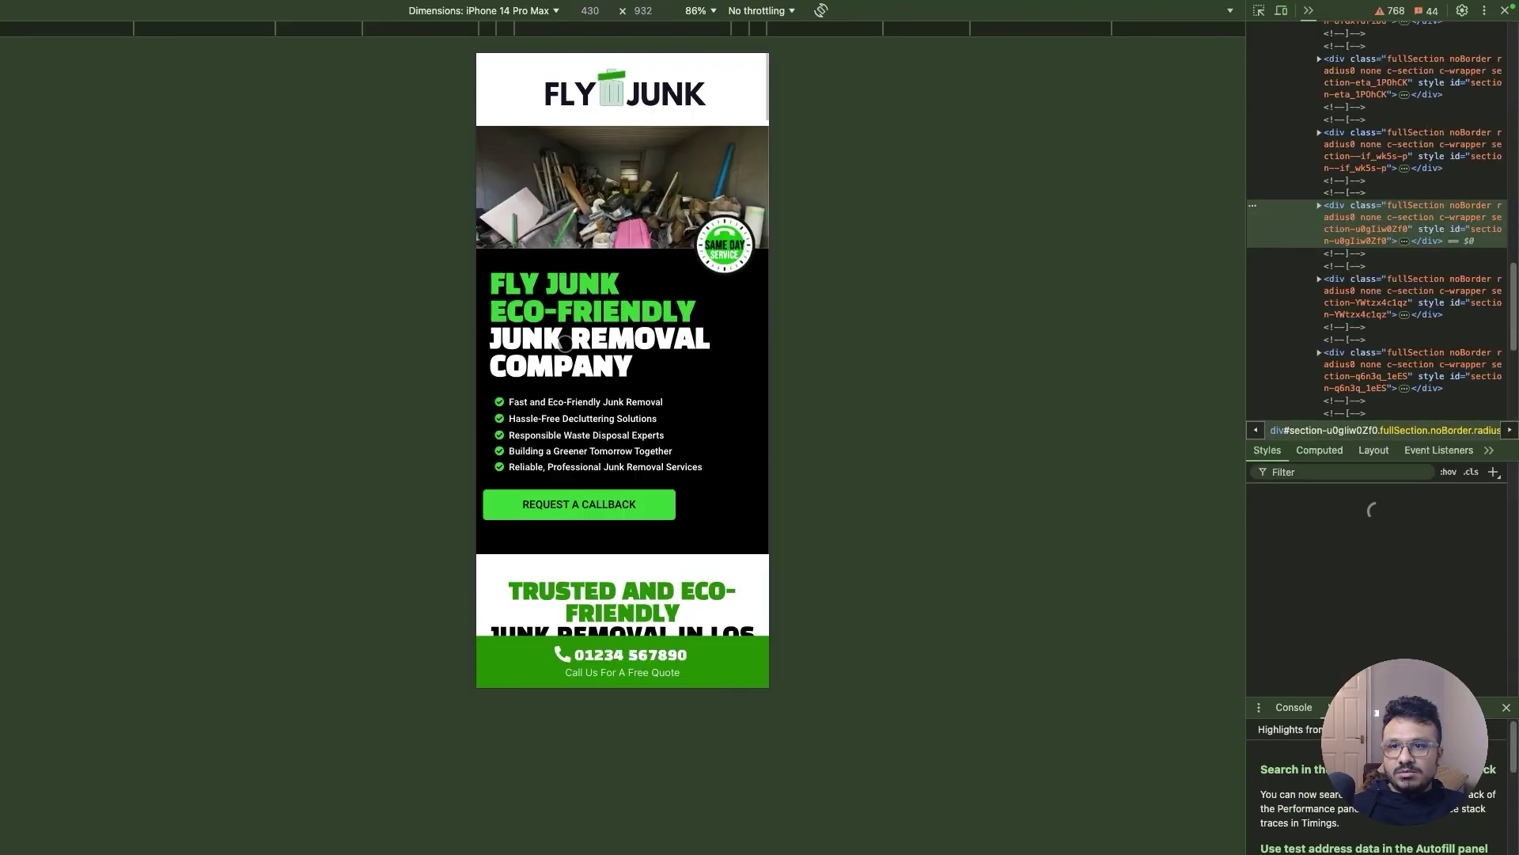
{"action": "scroll", "coordinate": [588, 671], "scroll_direction": "down", "scroll_amount": 8}
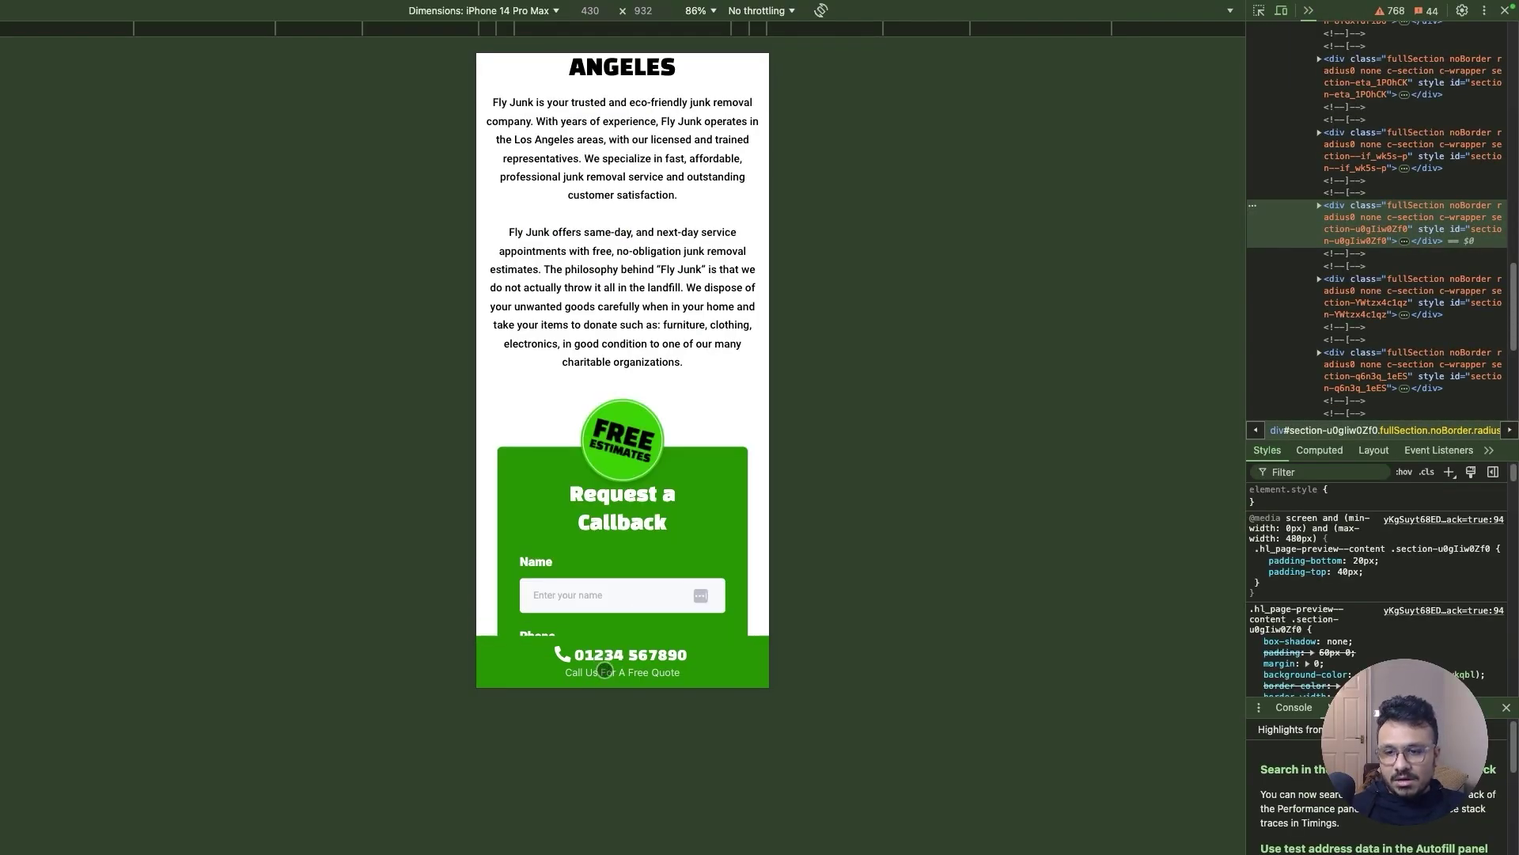
{"action": "scroll", "coordinate": [606, 497], "scroll_direction": "down", "scroll_amount": 20}
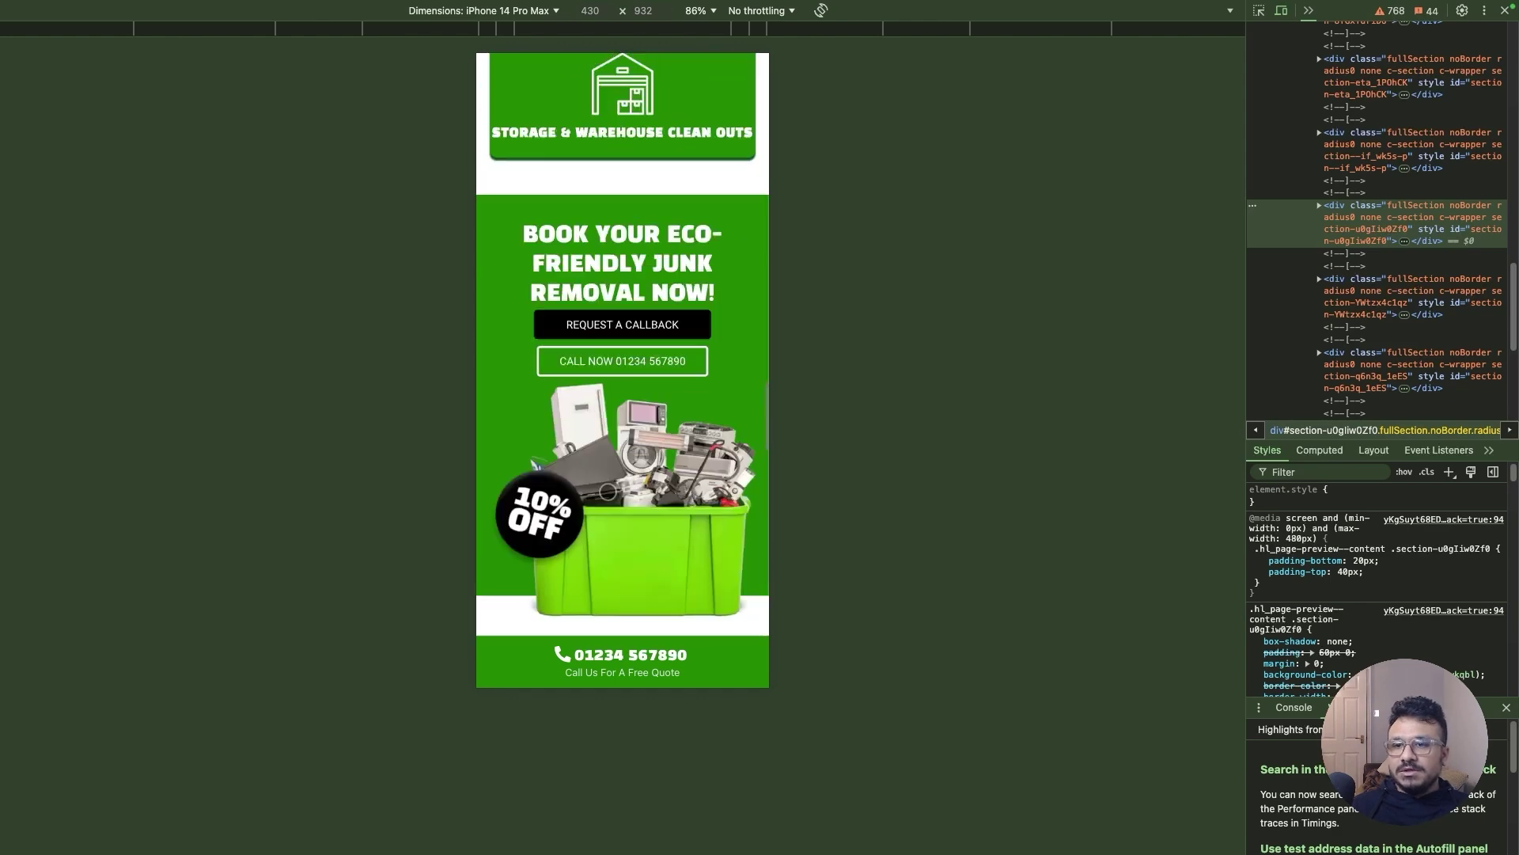
{"action": "scroll", "coordinate": [603, 510], "scroll_direction": "down", "scroll_amount": 3}
{"action": "scroll", "coordinate": [603, 510], "scroll_direction": "up", "scroll_amount": 12}
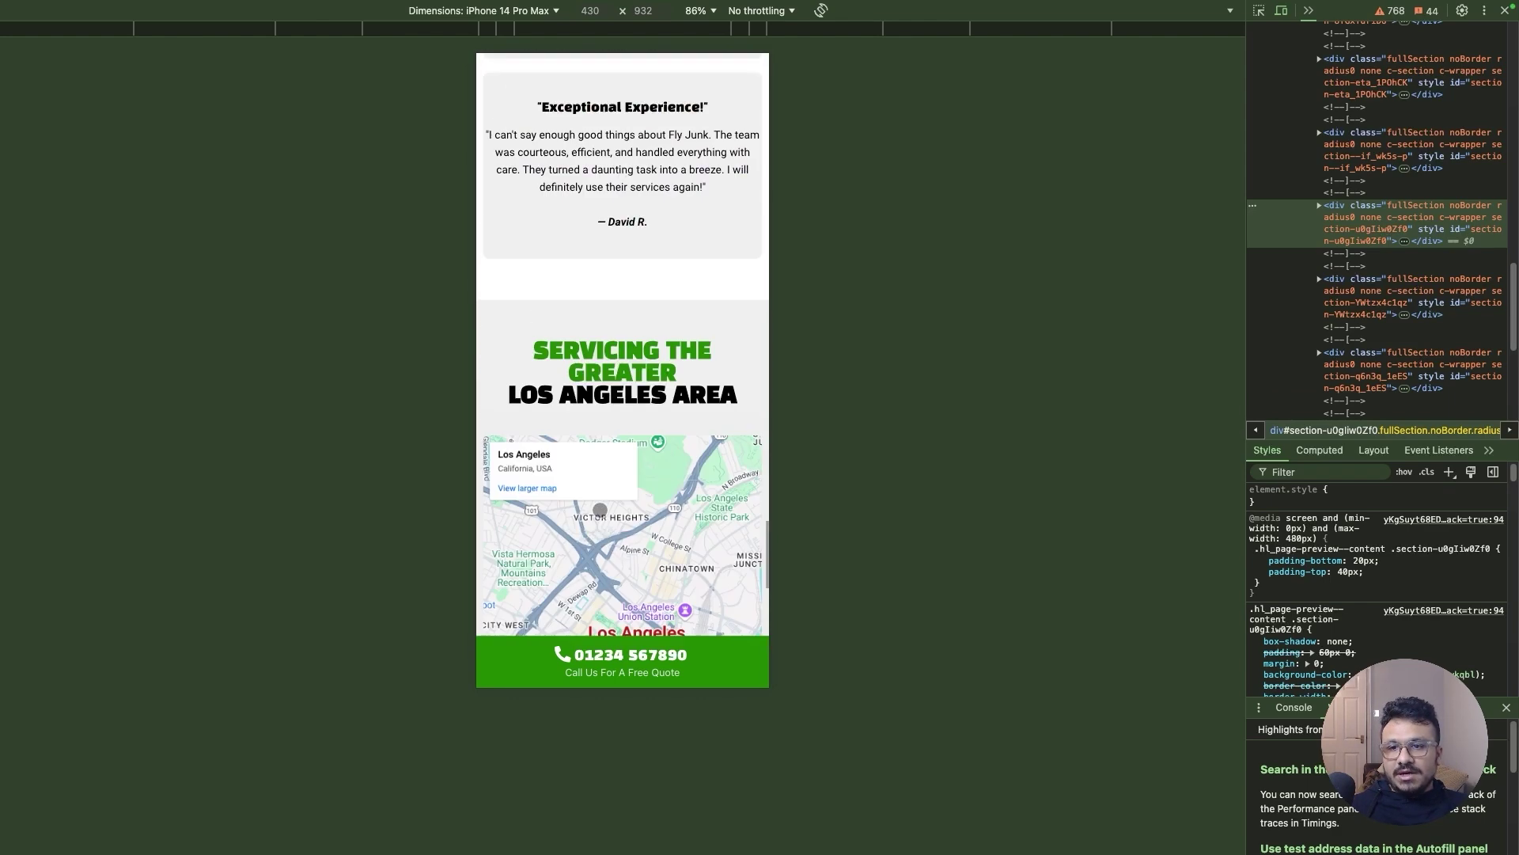
{"action": "scroll", "coordinate": [600, 511], "scroll_direction": "up", "scroll_amount": 15}
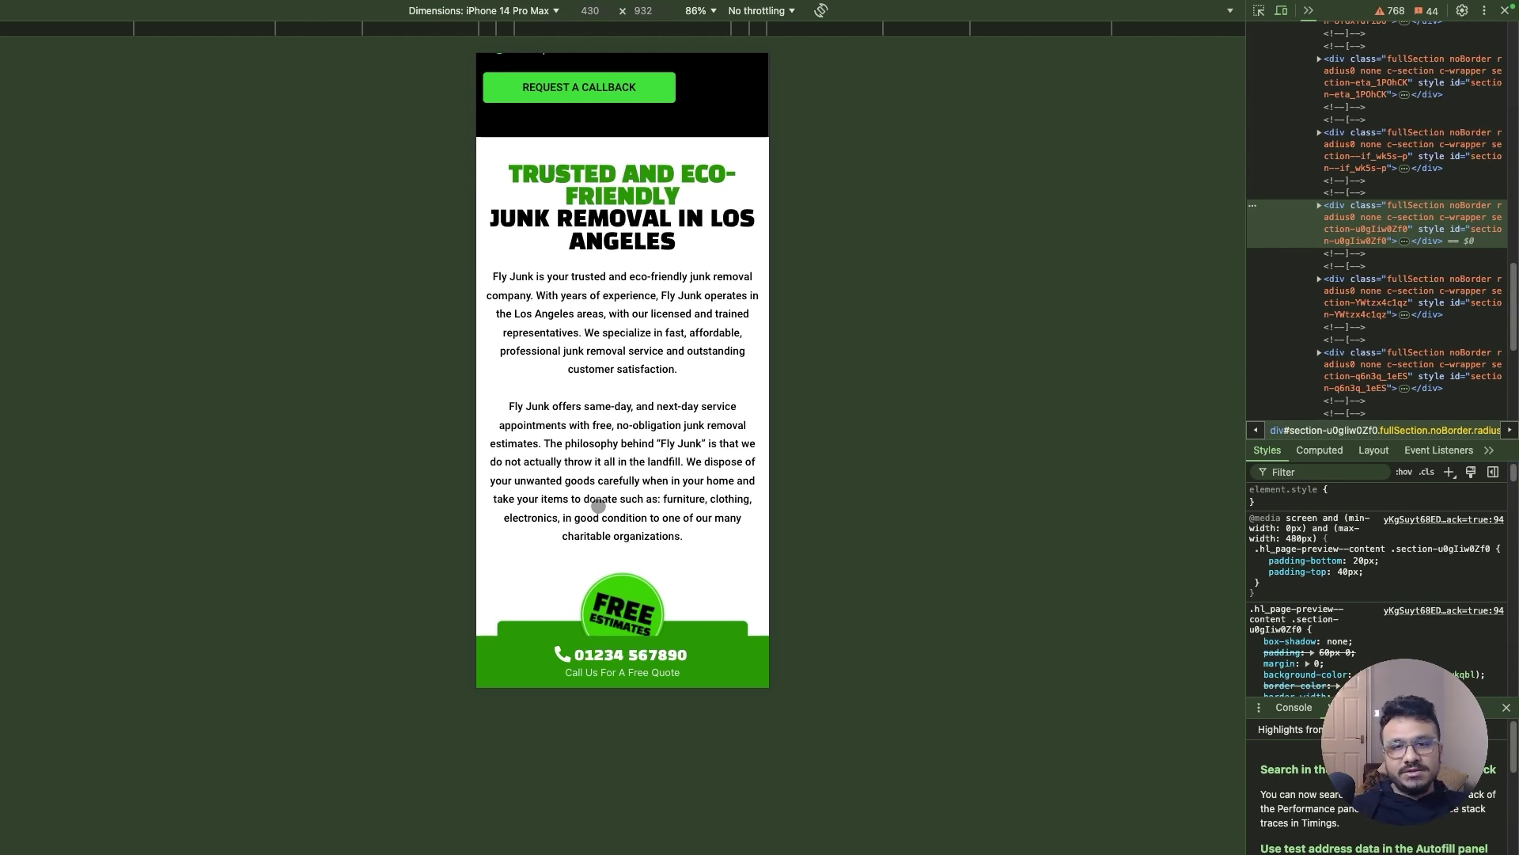
{"action": "scroll", "coordinate": [557, 489], "scroll_direction": "up", "scroll_amount": 6}
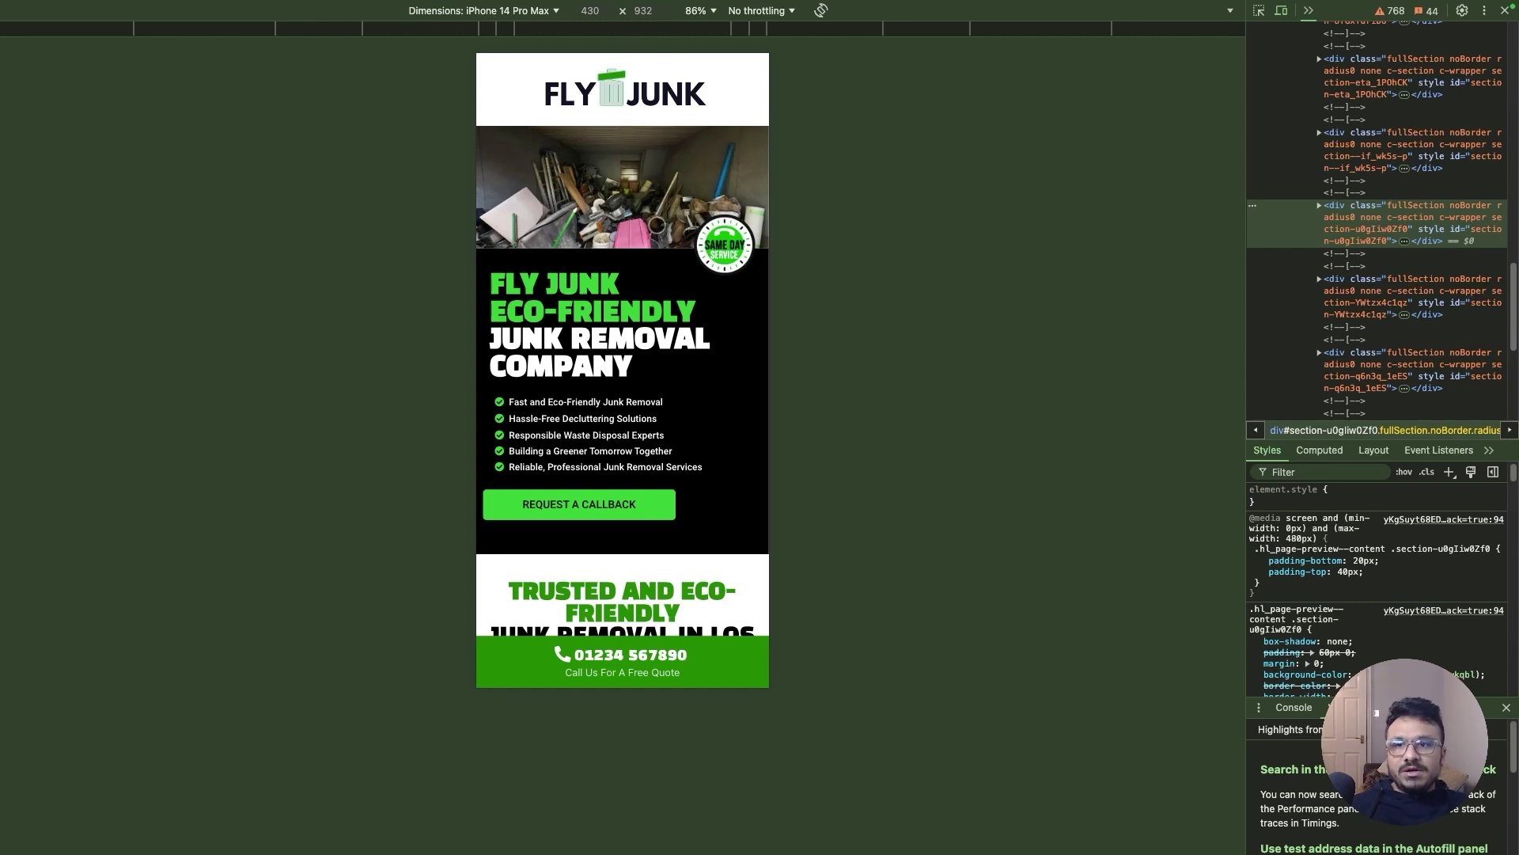
Close developer tools, return to the builder tab, and scroll back up to the hero
{"action": "left_click", "coordinate": [1505, 10]}
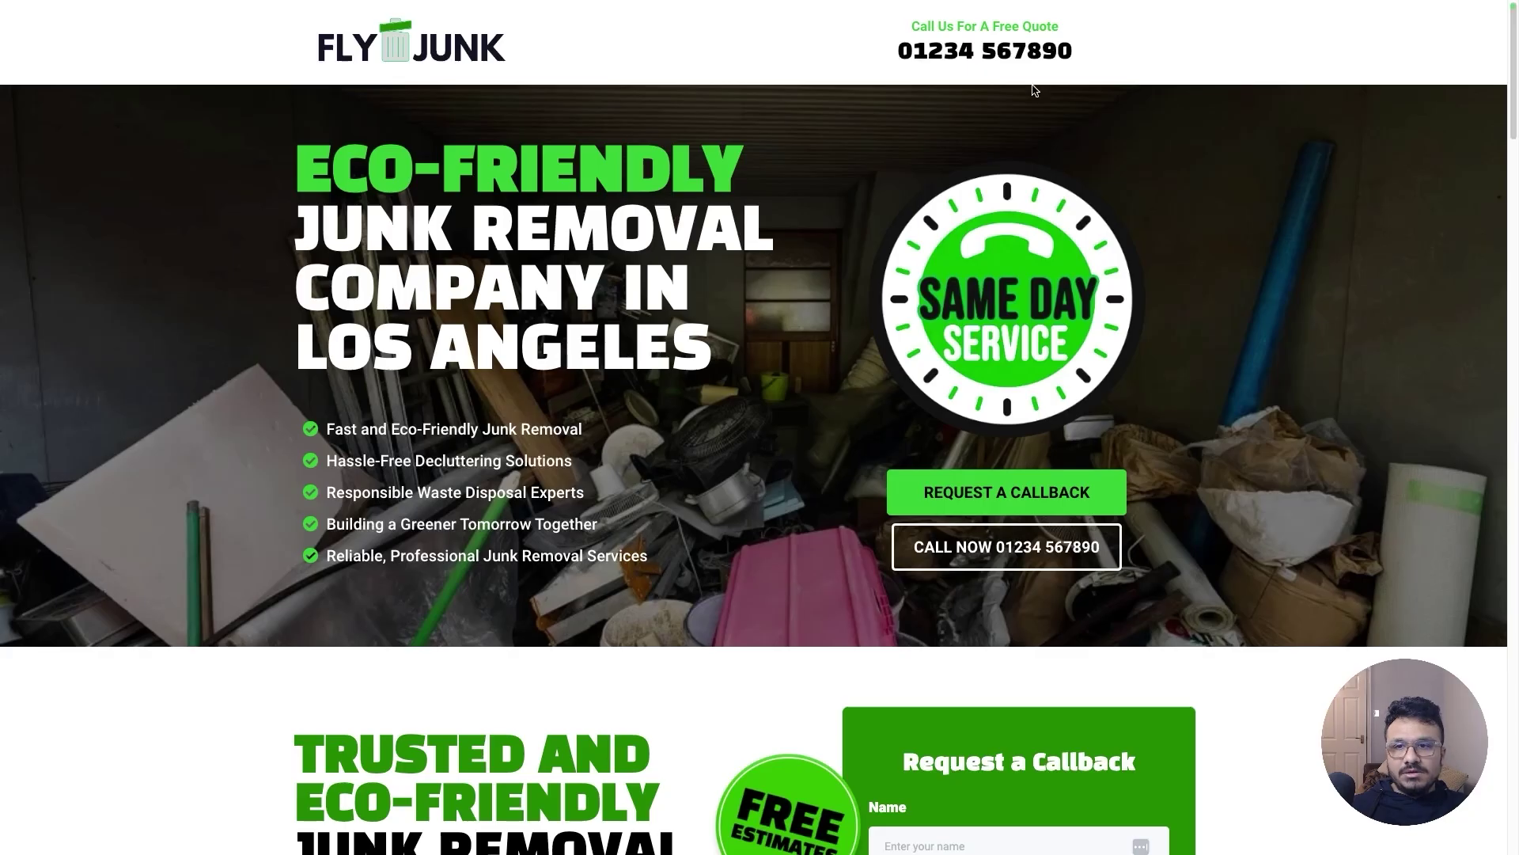
{"action": "left_click", "coordinate": [625, 9]}
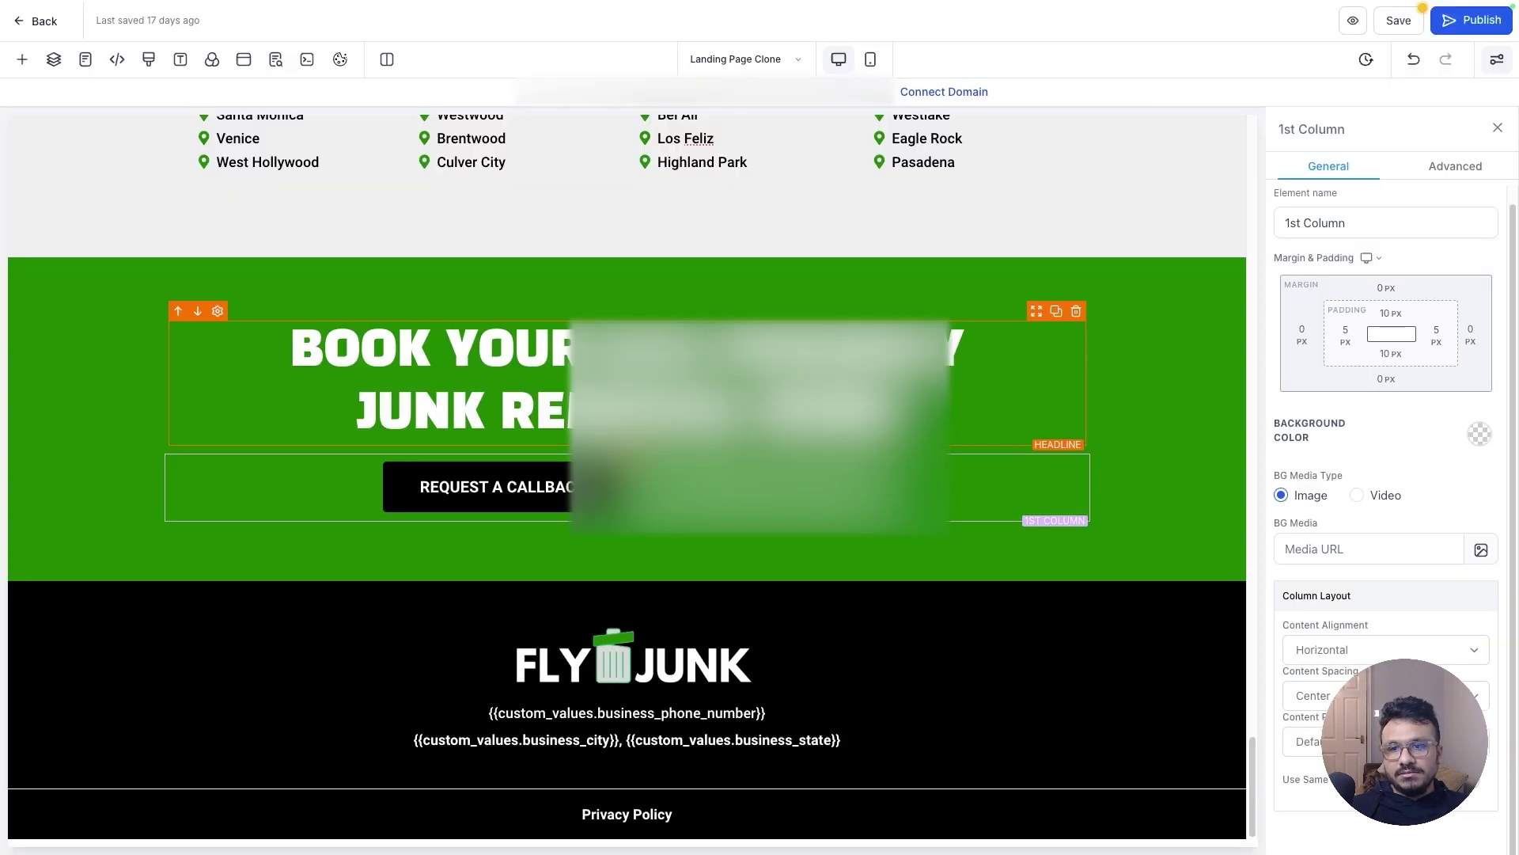
{"action": "scroll", "coordinate": [724, 364], "scroll_direction": "up", "scroll_amount": 5}
{"action": "scroll", "coordinate": [724, 364], "scroll_direction": "up", "scroll_amount": 15}
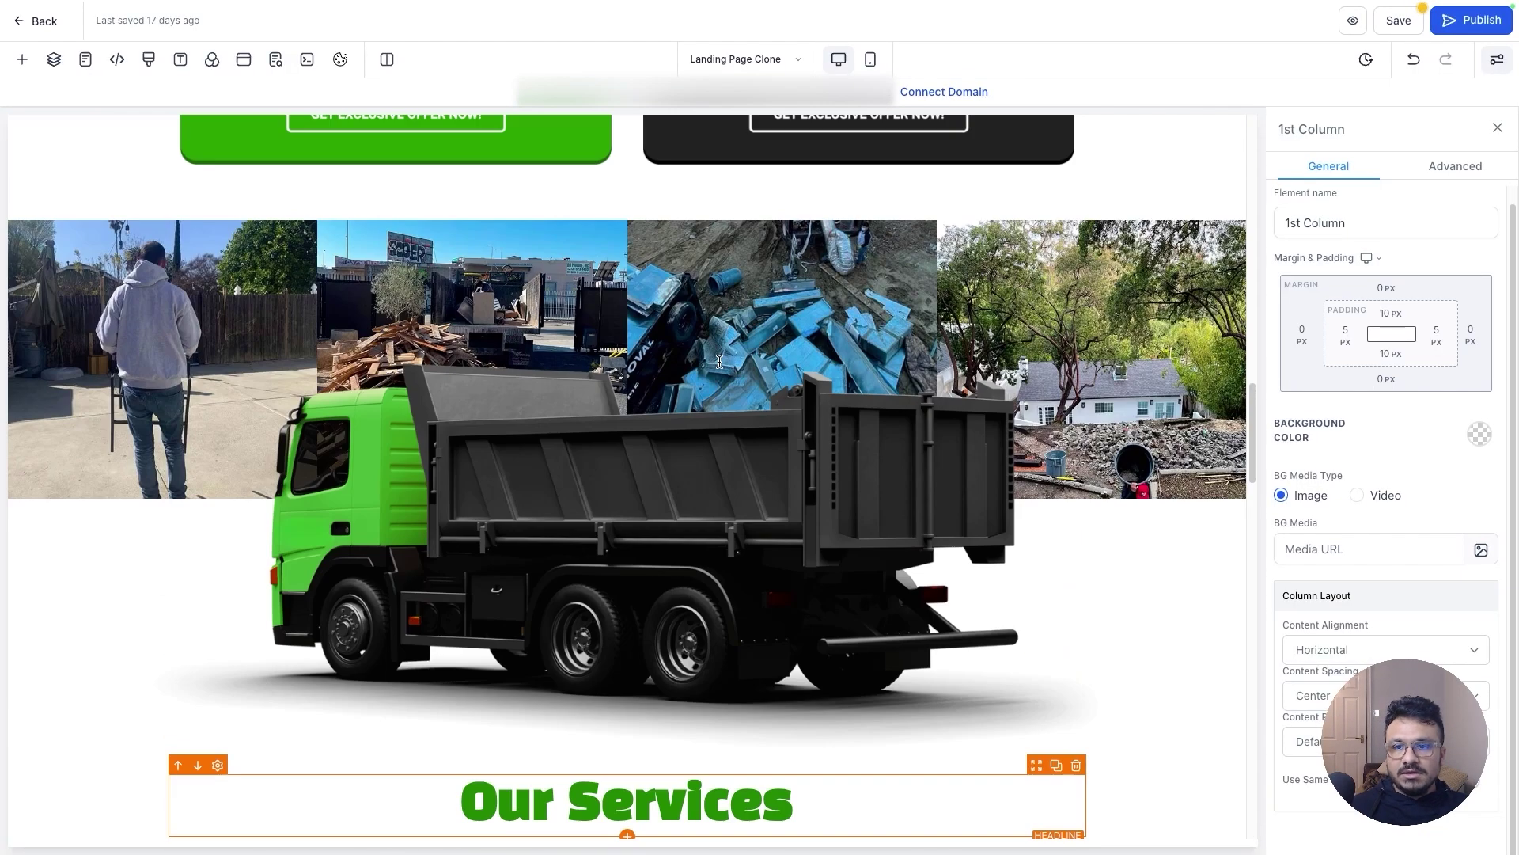
{"action": "scroll", "coordinate": [843, 376], "scroll_direction": "up", "scroll_amount": 10}
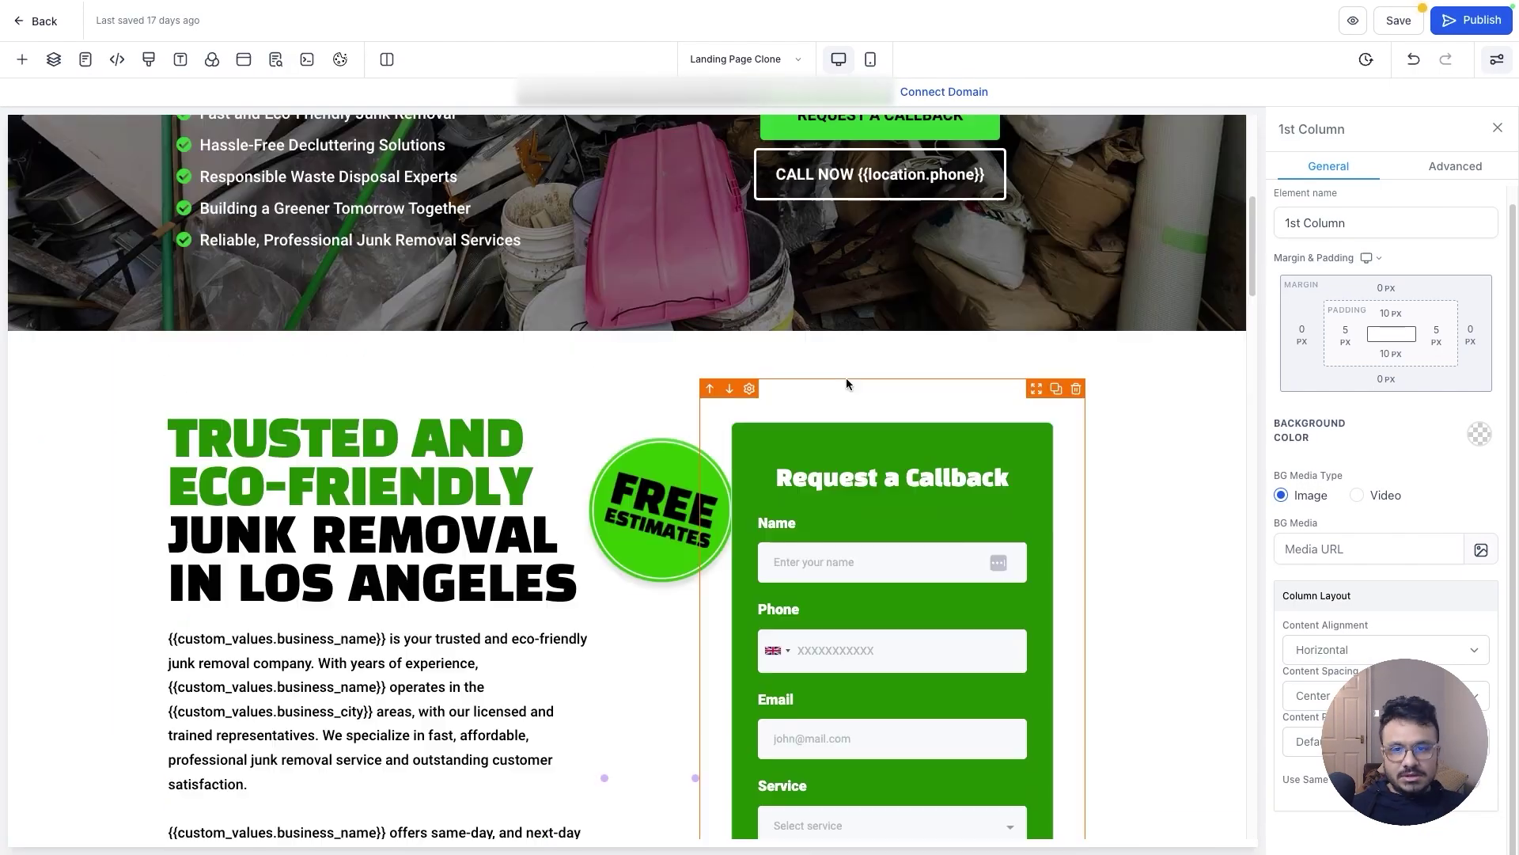
{"action": "scroll", "coordinate": [834, 376], "scroll_direction": "up", "scroll_amount": 4}
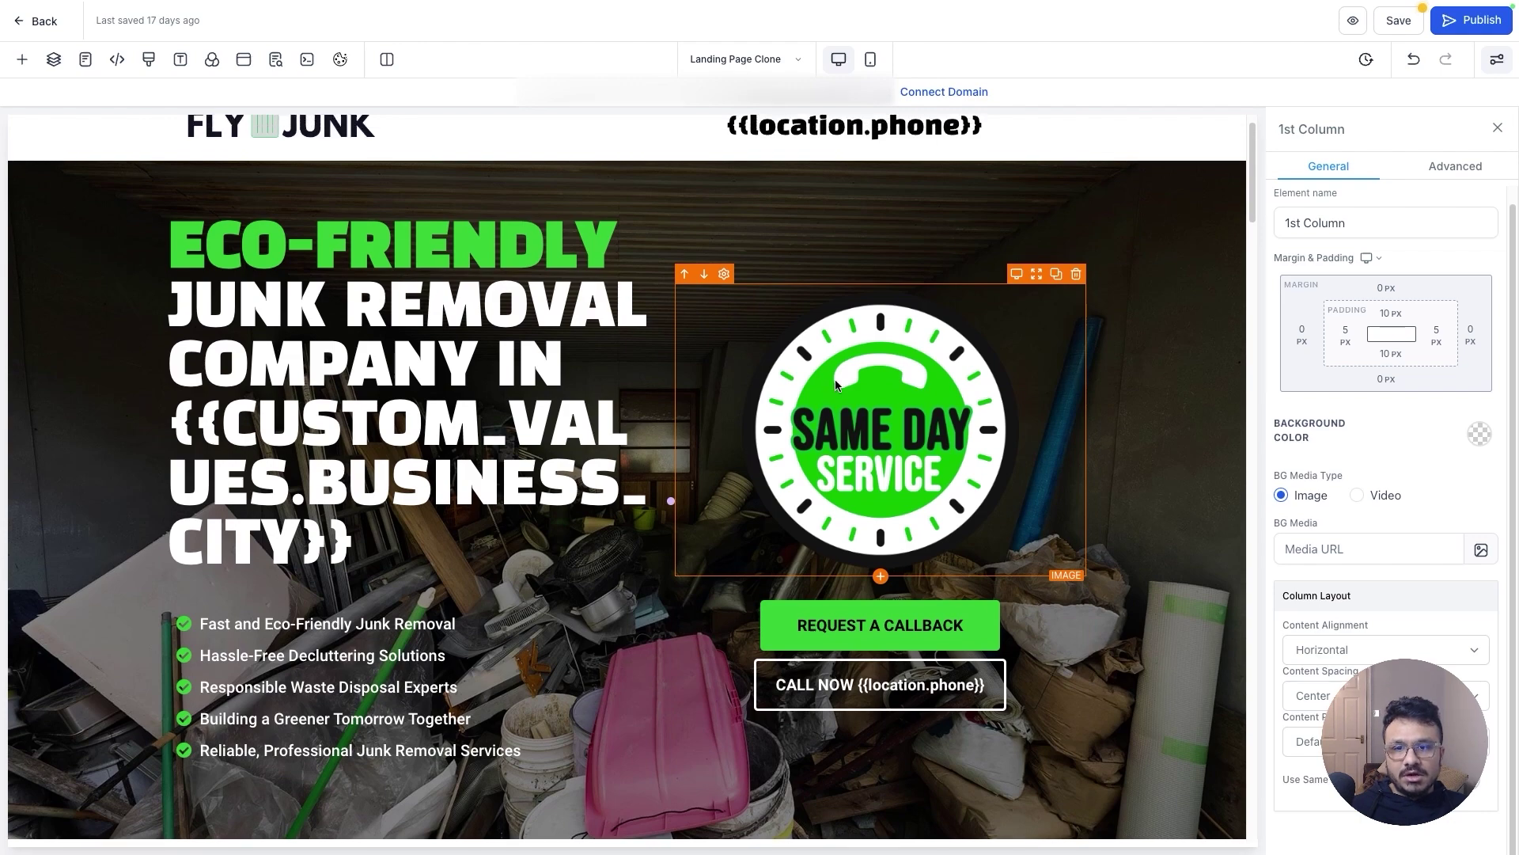